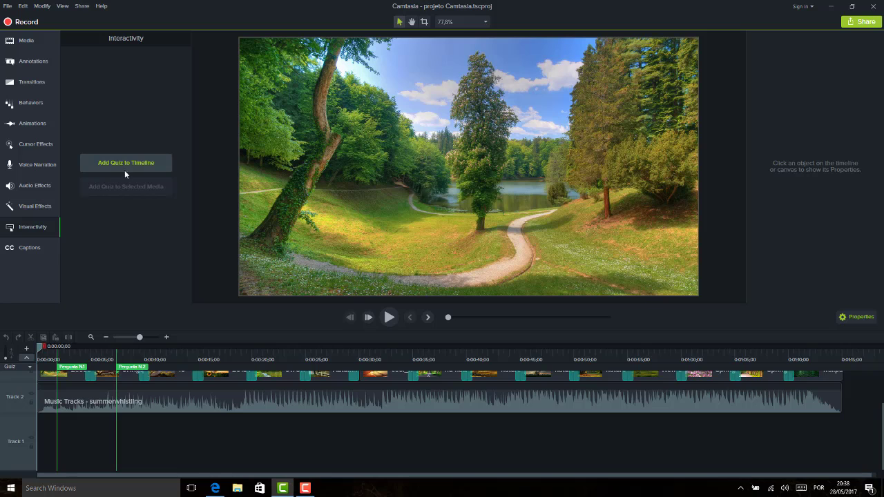
# Review the question settings of the existing quizzes Pergunta N.2 and Pergunta N.1
pyautogui.moveTo(115, 356); pyautogui.dragTo(129, 358)
pyautogui.click(128, 368)
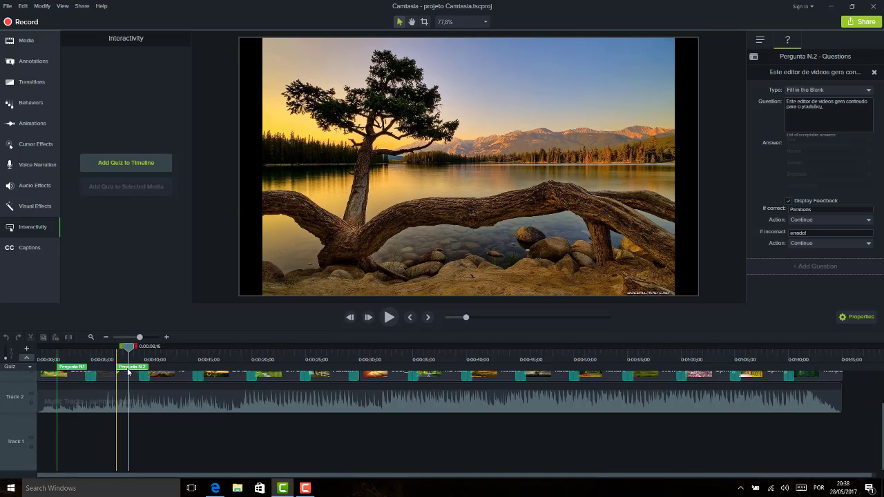
pyautogui.click(67, 369)
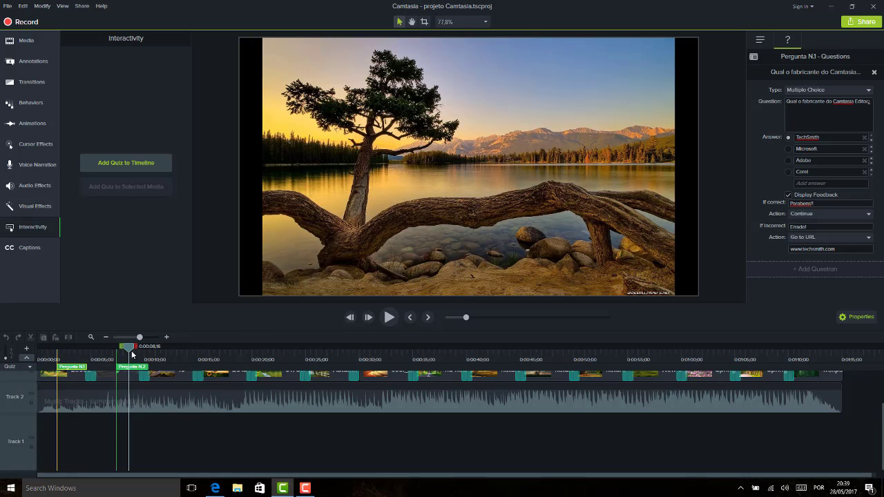
# Add a new quiz to the timeline at 0:00:16;17, over the sunflower image
pyautogui.moveTo(132, 354); pyautogui.dragTo(218, 345)
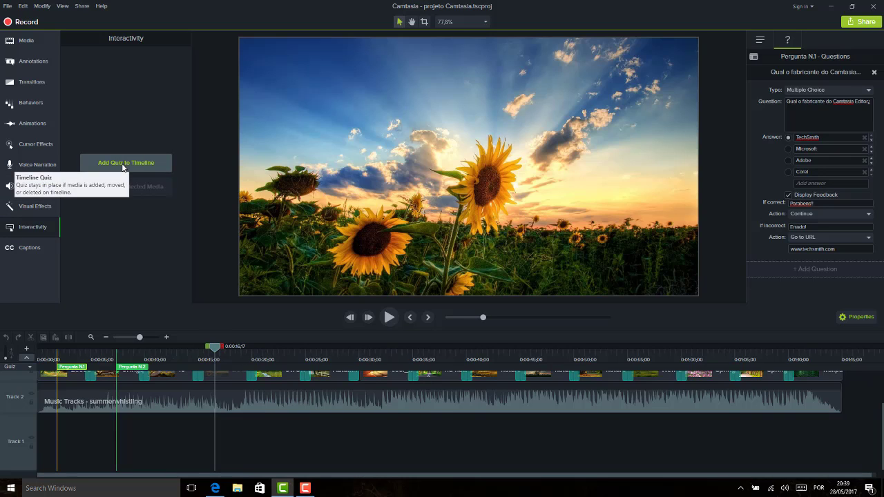
pyautogui.click(222, 376)
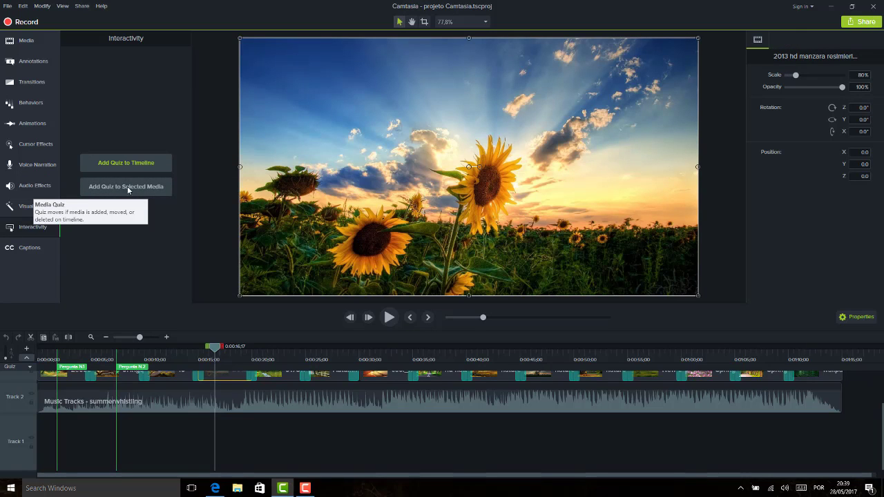
pyautogui.click(30, 367)
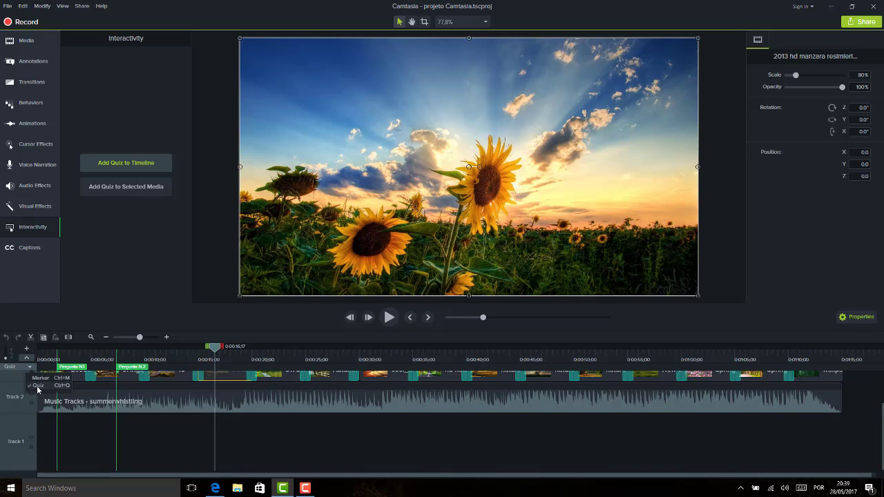
pyautogui.click(40, 378)
pyautogui.click(30, 367)
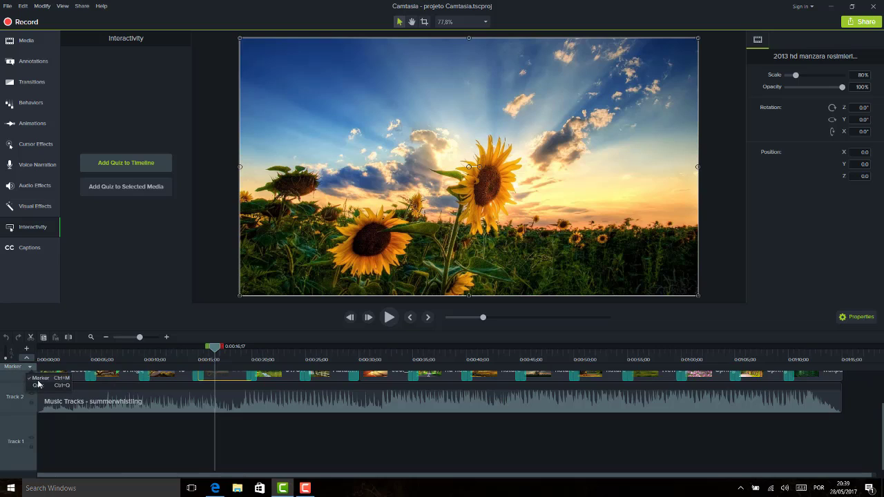
pyautogui.click(38, 384)
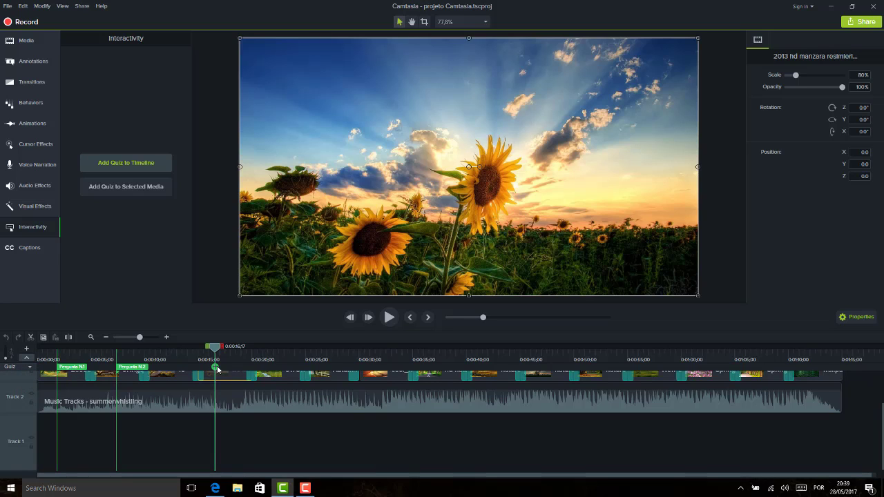
pyautogui.hotkey('ctrl', 'q')
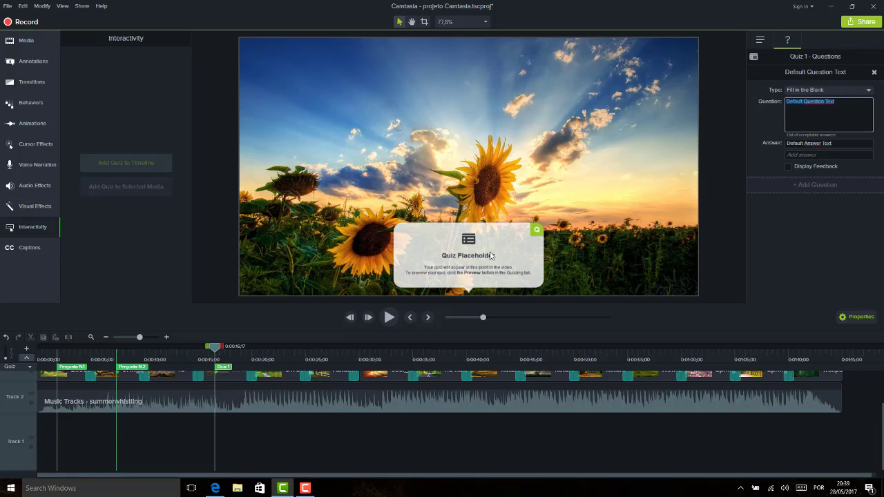
# Rename the new quiz "Pergunta N.3" and display its question settings
pyautogui.click(764, 44)
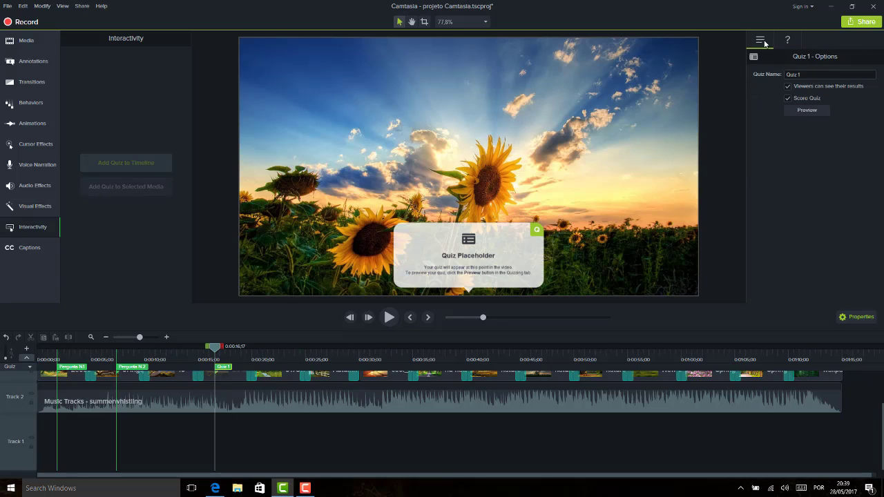
pyautogui.click(795, 75)
pyautogui.write('Pergunta N.3')
pyautogui.click(787, 40)
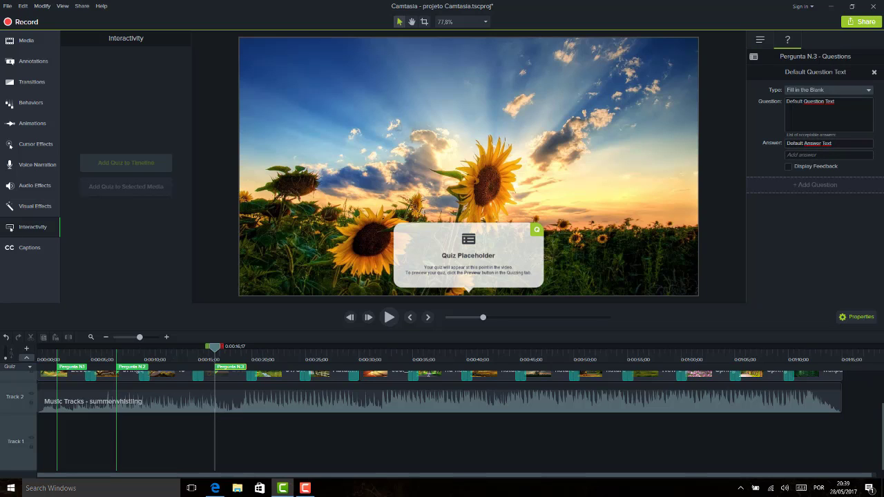
# Try the Short Answer question type for the Pergunta N.3 quiz
pyautogui.click(869, 90)
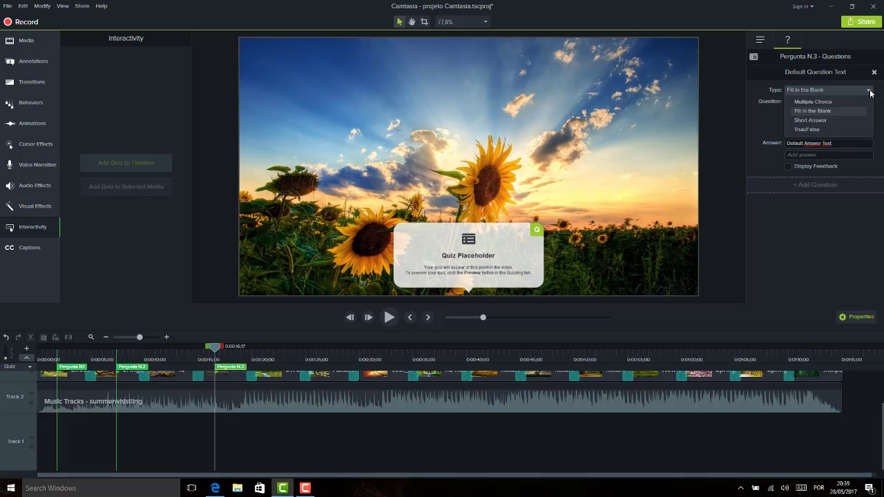
pyautogui.click(823, 120)
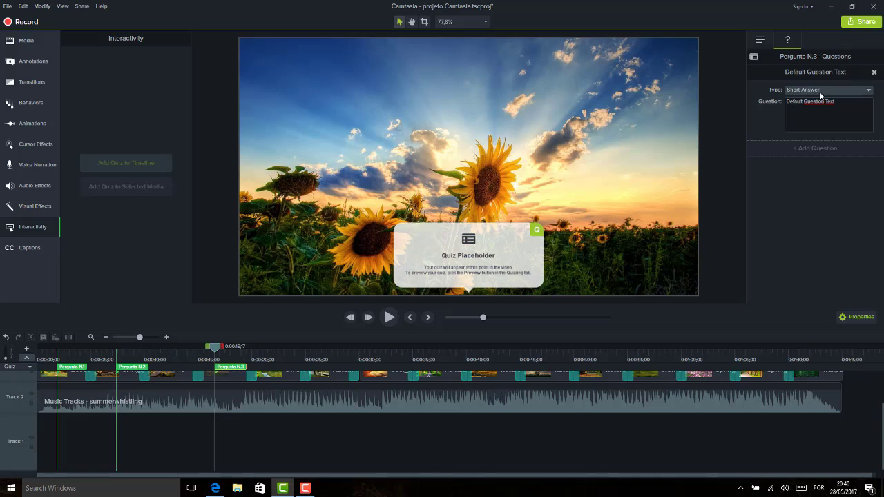
pyautogui.click(851, 108)
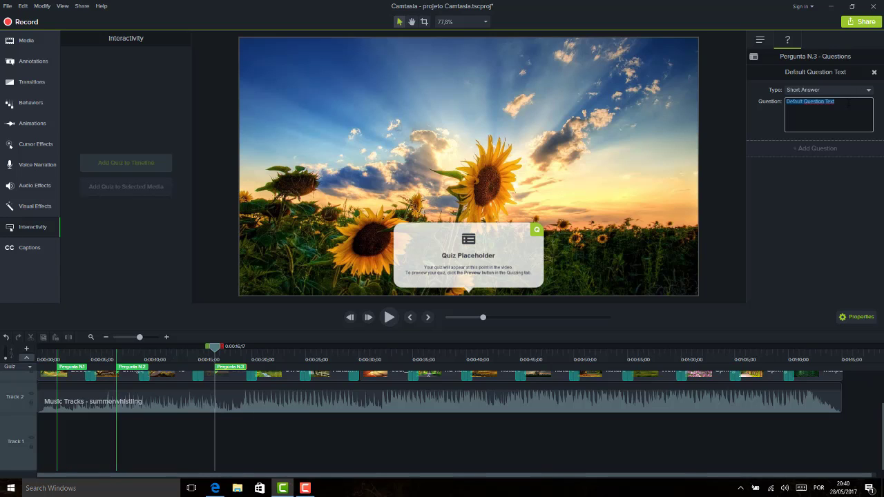
pyautogui.click(863, 91)
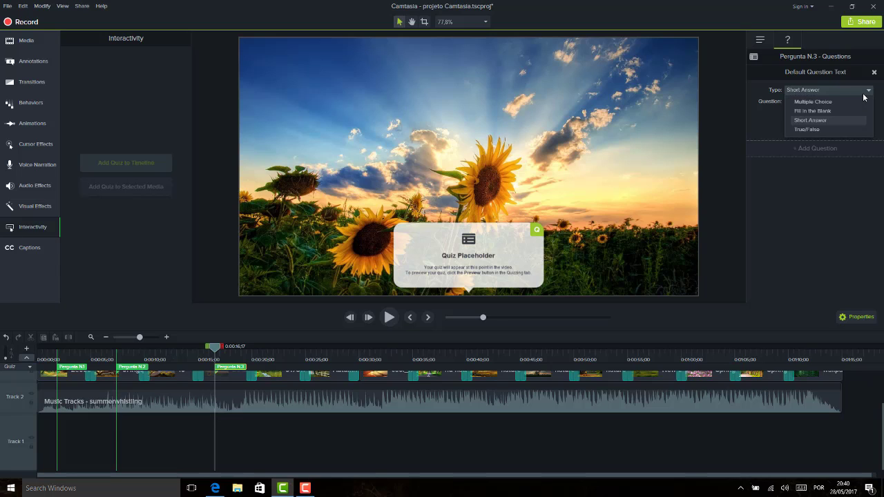
pyautogui.click(864, 91)
pyautogui.click(850, 101)
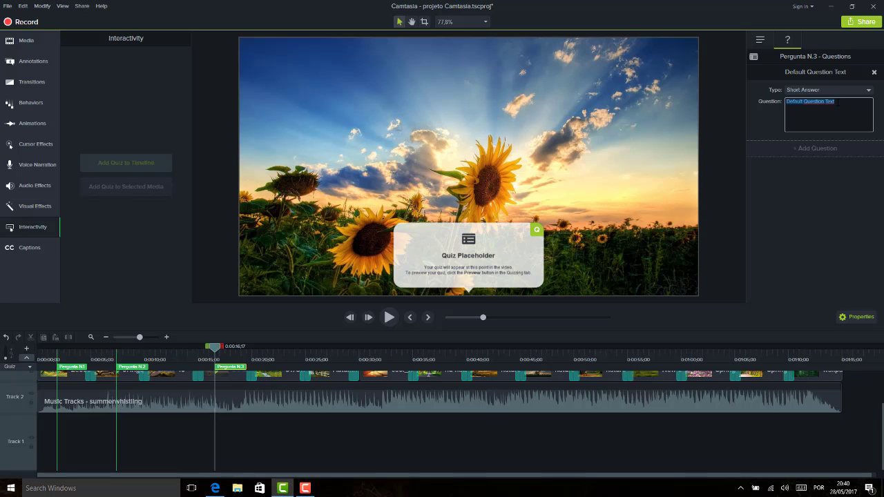
# Make the question True/False and set its text to "O Camtasia Editor faz parte do pacote TecSmith Camtasia Studio 9¿"
pyautogui.click(863, 92)
pyautogui.click(836, 129)
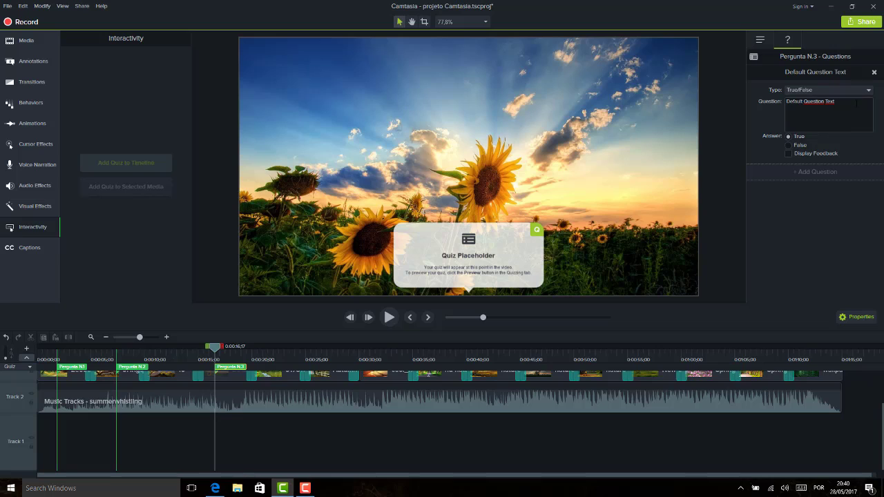
pyautogui.click(860, 107)
pyautogui.write('O Cam')
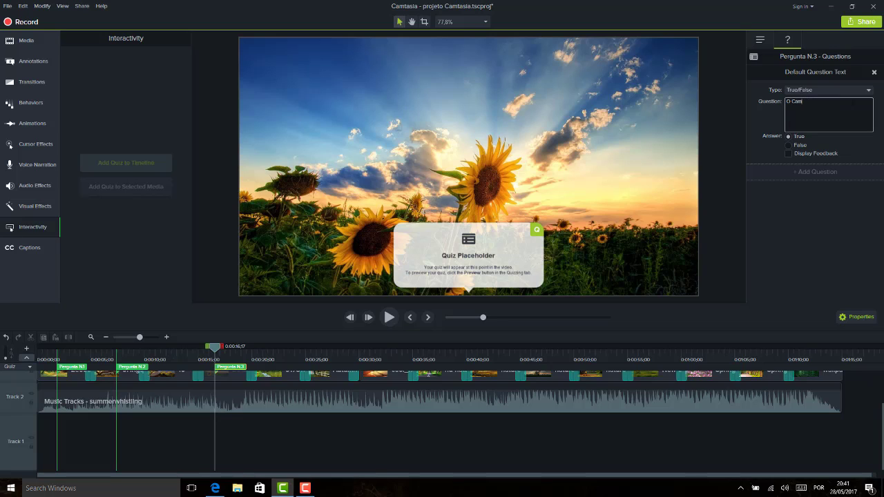
pyautogui.write('tastasia Editor faz parte do pacote TecSmith Camat')
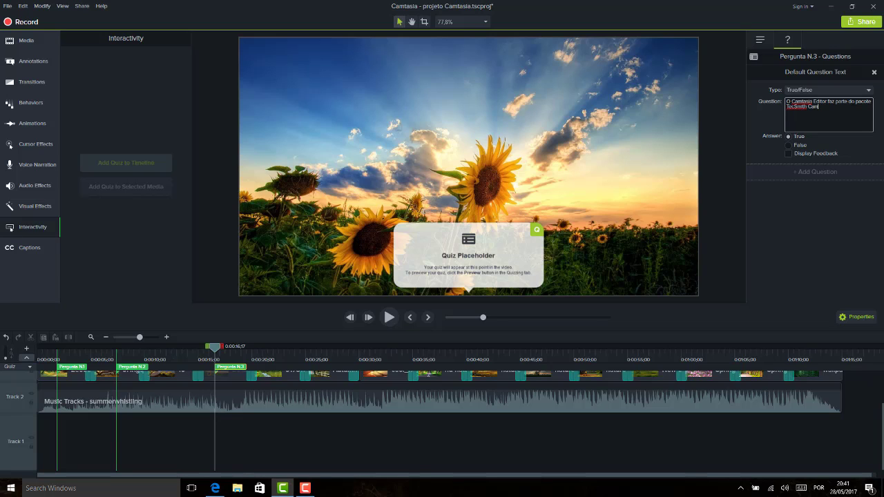
pyautogui.write('tasia Studio 9')
pyautogui.write('?')
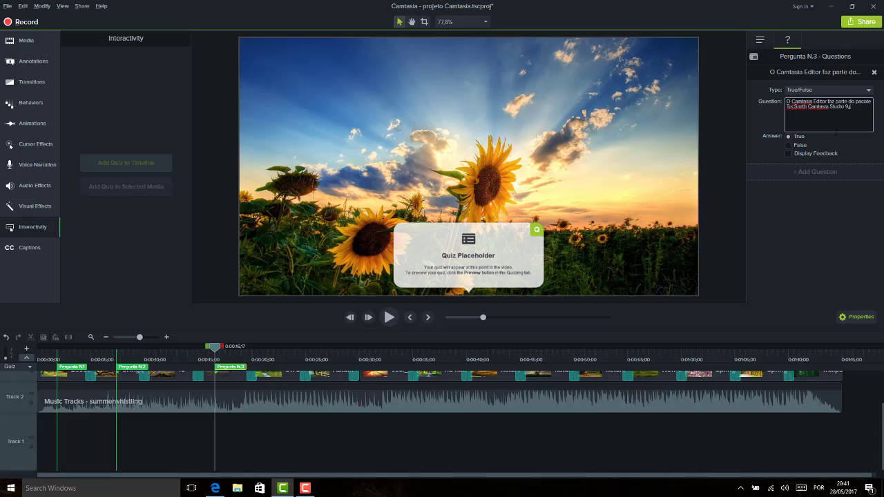
# Mark True as the correct answer to the Pergunta N.3 question
pyautogui.click(791, 145)
pyautogui.click(790, 137)
pyautogui.click(15, 488)
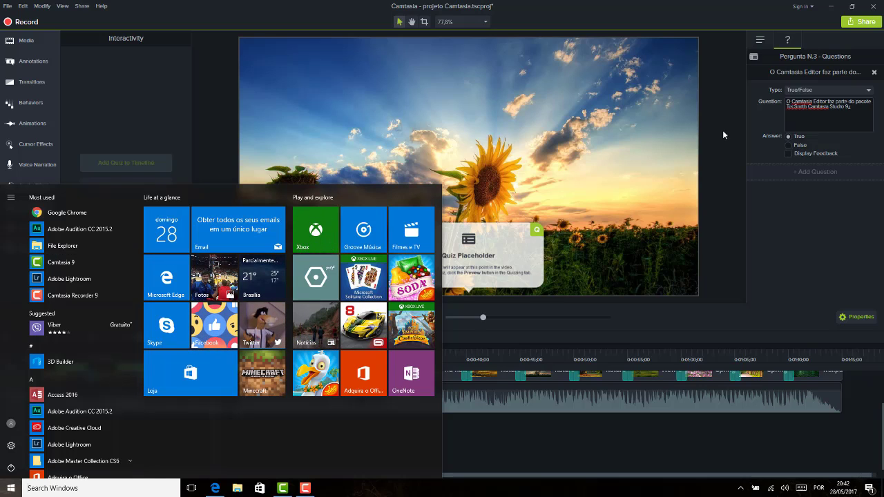
pyautogui.click(827, 112)
pyautogui.click(832, 107)
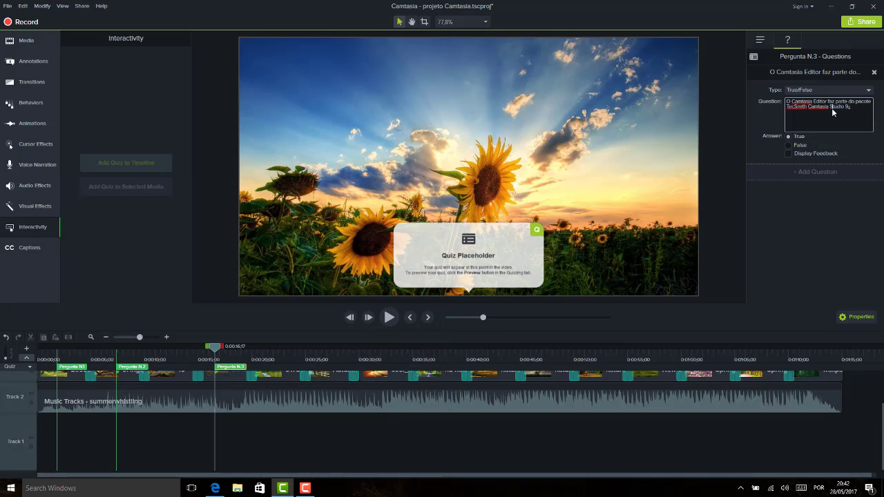
# Try the Display Feedback option on the question, looking at the actions offered for incorrect answers
pyautogui.click(799, 156)
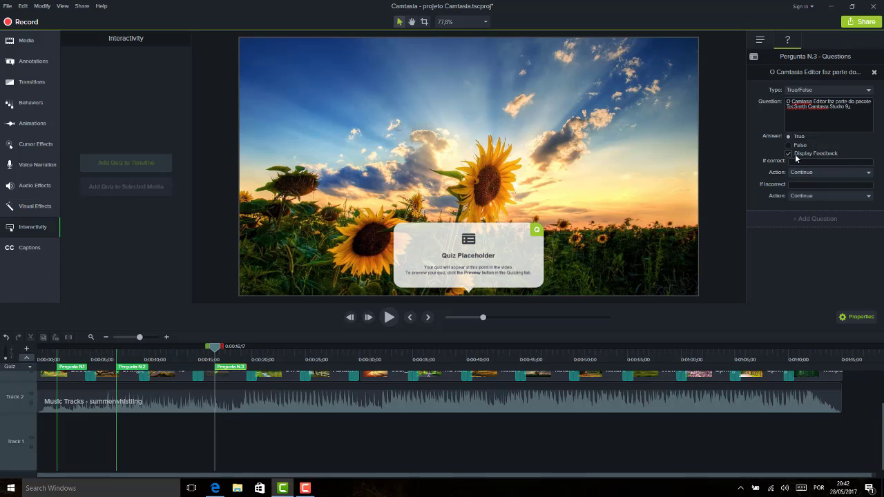
pyautogui.click(791, 161)
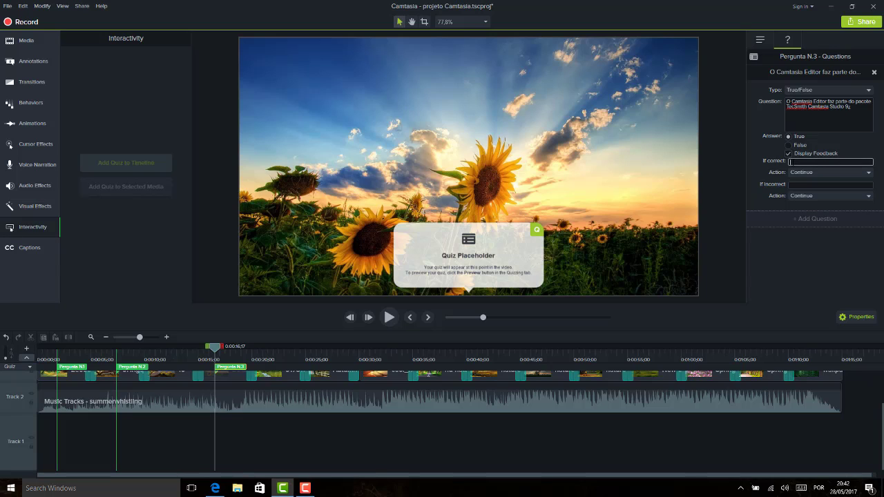
pyautogui.click(806, 185)
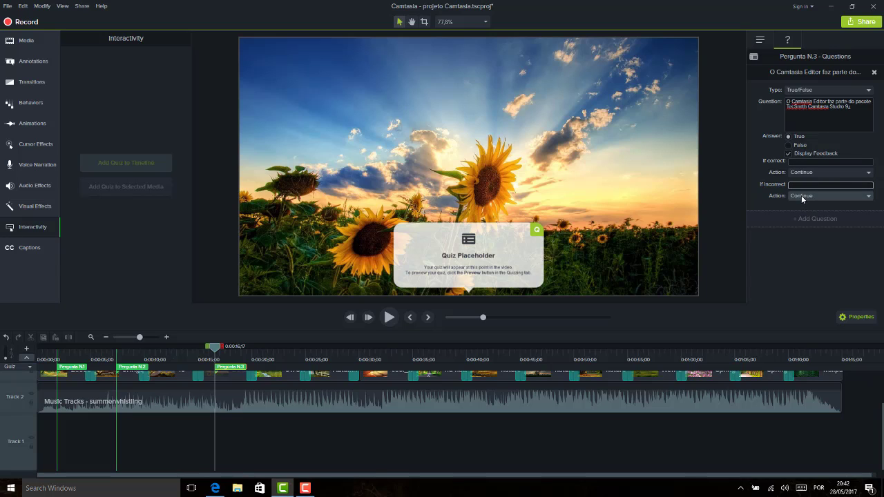
pyautogui.click(800, 195)
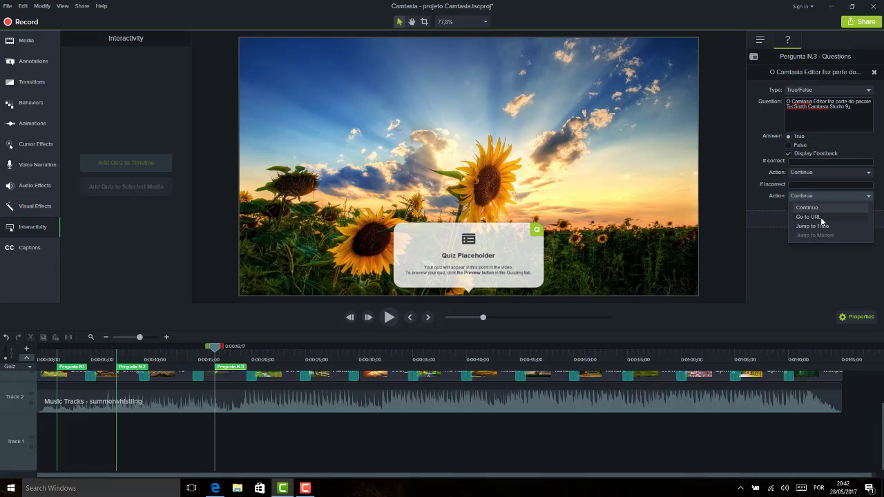
pyautogui.click(793, 158)
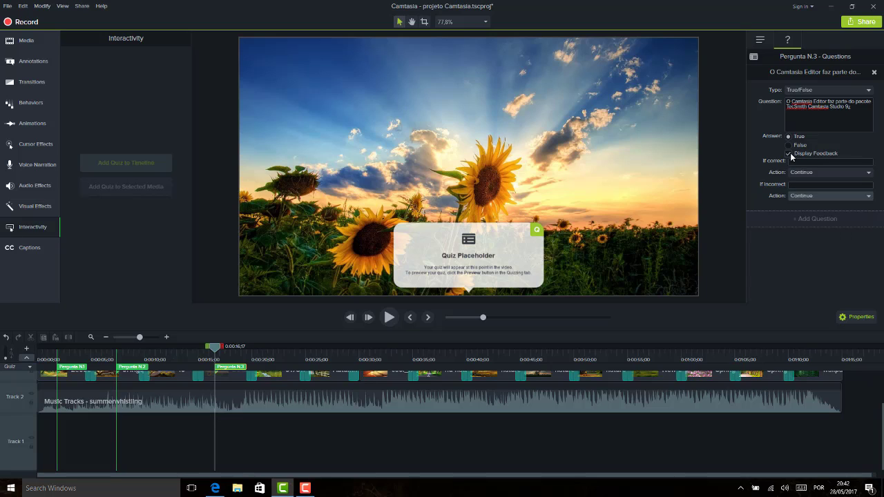
pyautogui.click(789, 153)
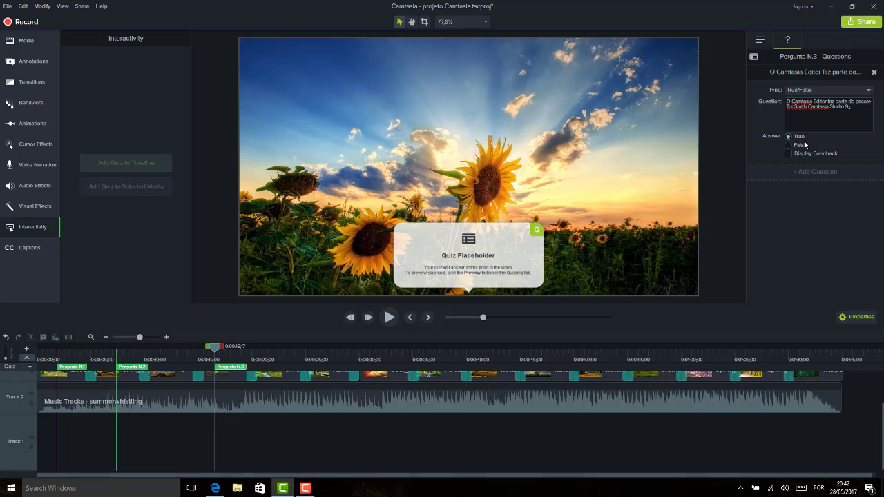
# Preview the Pergunta N.3 quiz to check the question's wording
pyautogui.hotkey('shift', 'Tab')
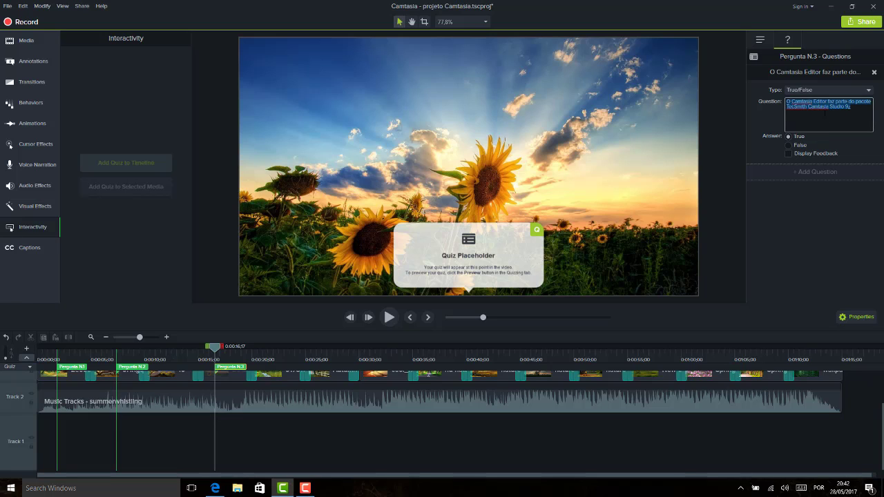
pyautogui.click(763, 39)
pyautogui.click(807, 110)
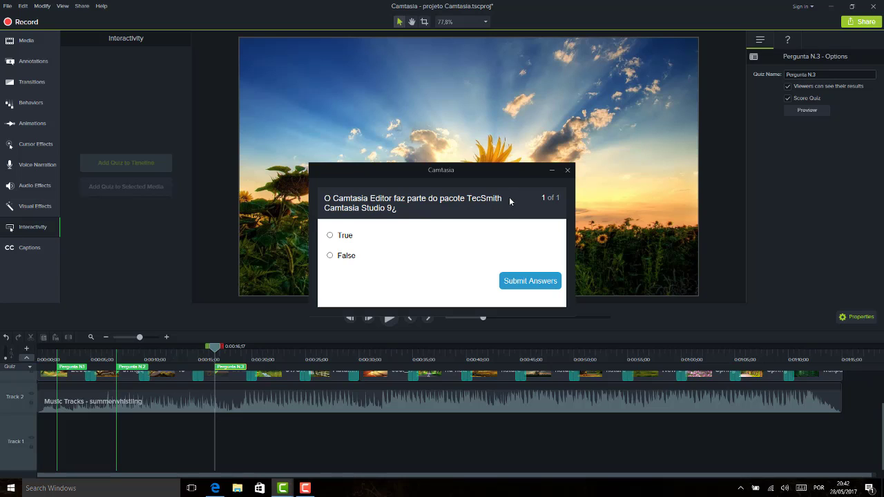
pyautogui.click(568, 170)
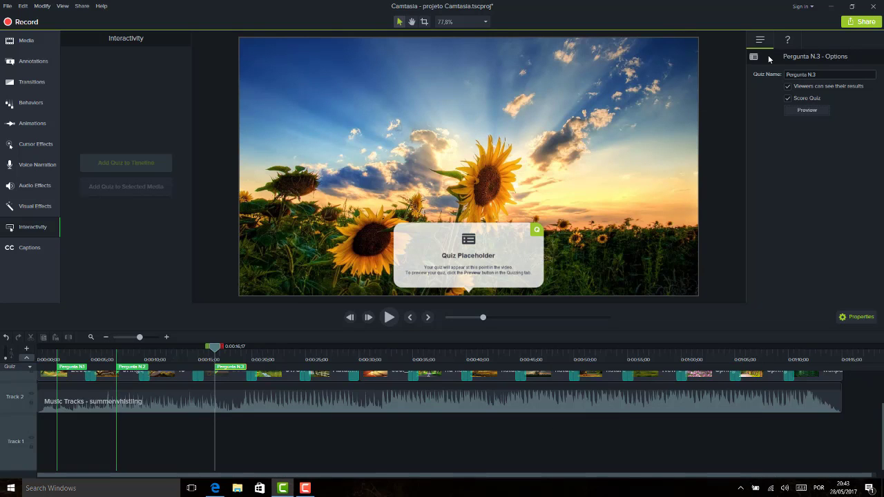
# Correct "TecSmith" to "TechSmith" in the Pergunta N.3 question text
pyautogui.click(787, 39)
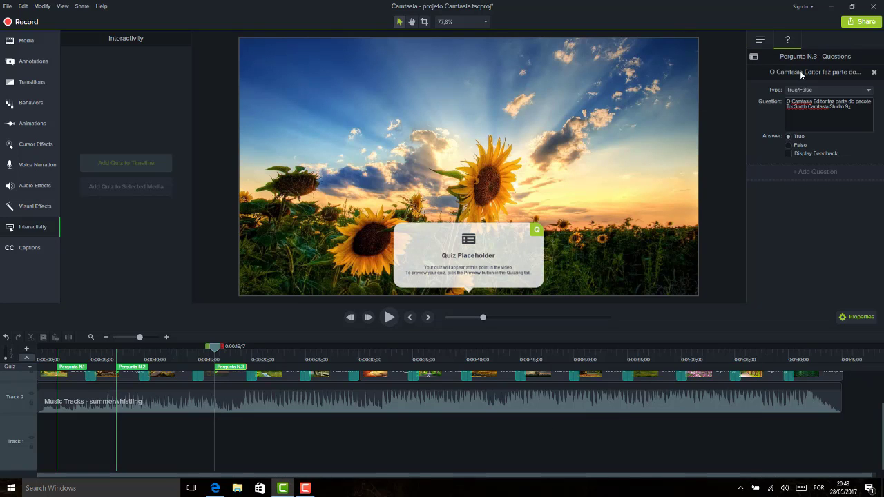
pyautogui.click(799, 112)
pyautogui.click(794, 107)
pyautogui.write('h')
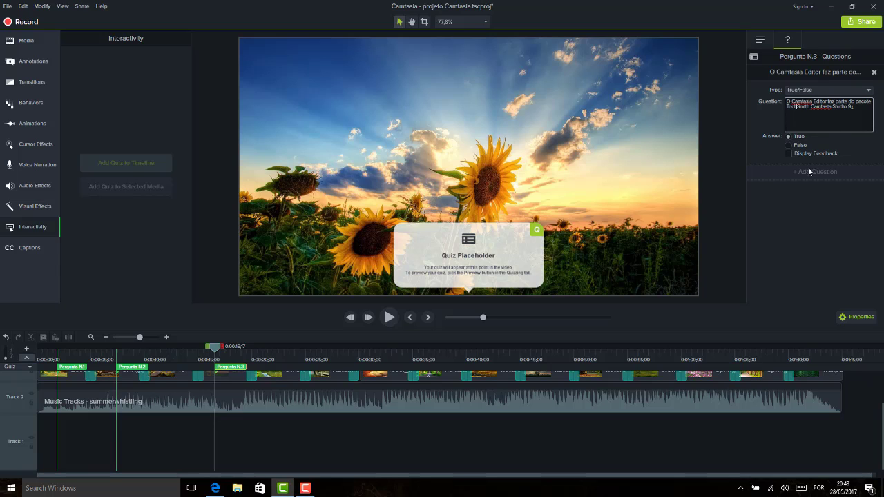
# Preview the Pergunta N.3 quiz, answer it with True, submit the answer and continue past the score before closing the preview
pyautogui.click(757, 43)
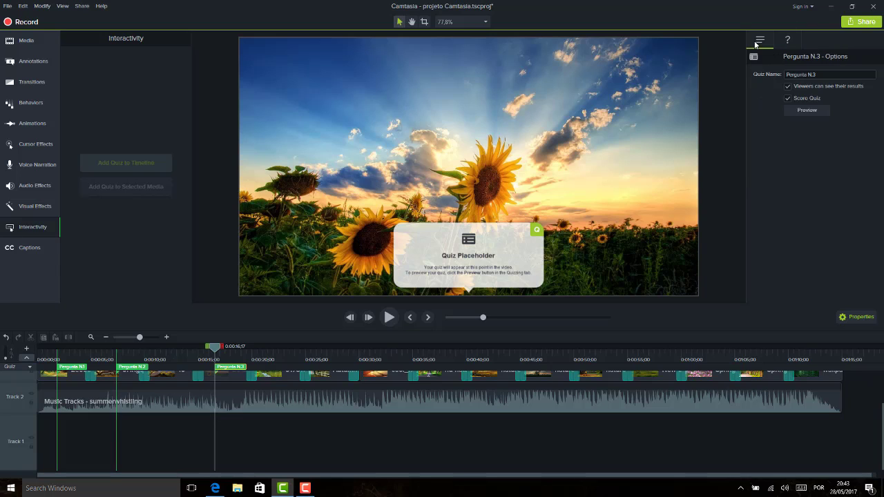
pyautogui.click(807, 110)
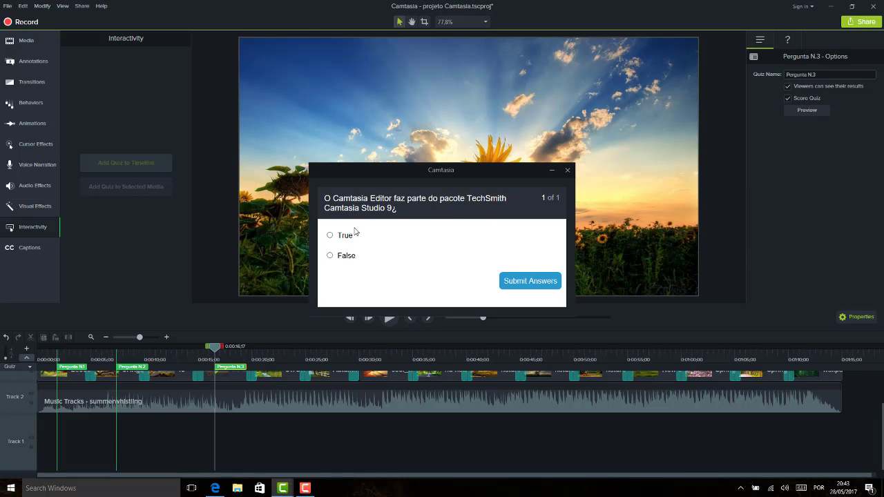
pyautogui.click(516, 282)
pyautogui.click(356, 297)
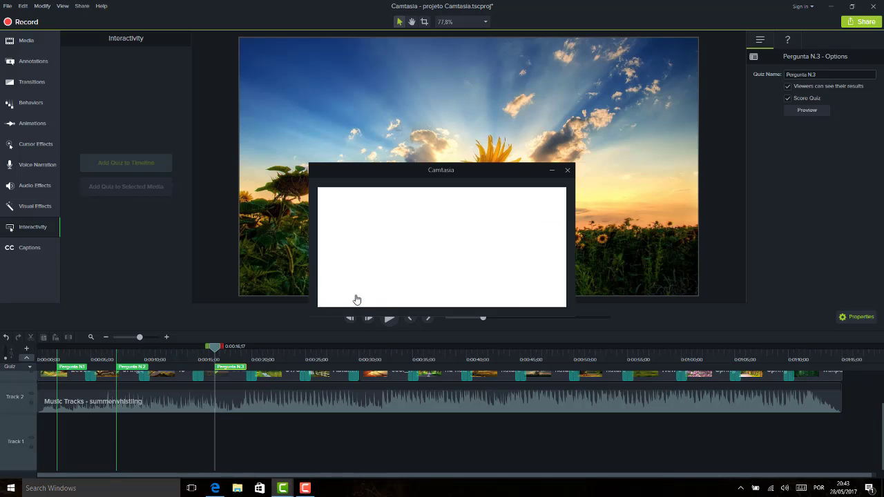
pyautogui.click(348, 241)
pyautogui.click(506, 277)
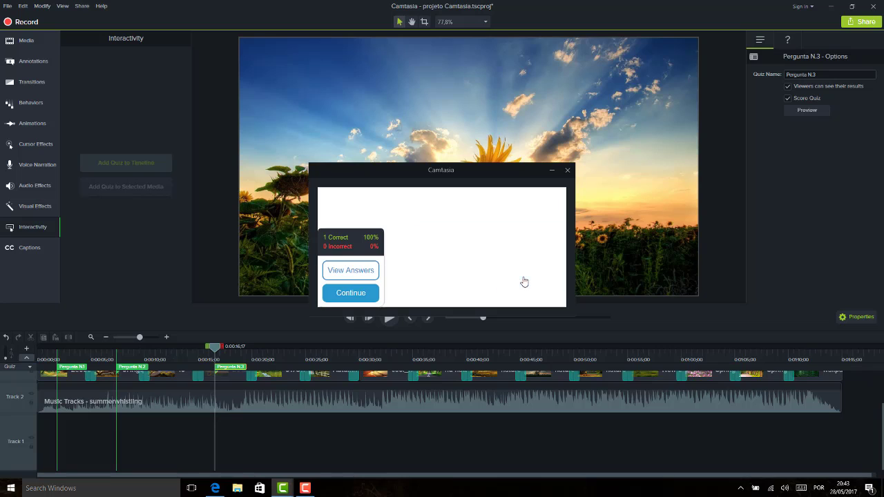
pyautogui.click(361, 296)
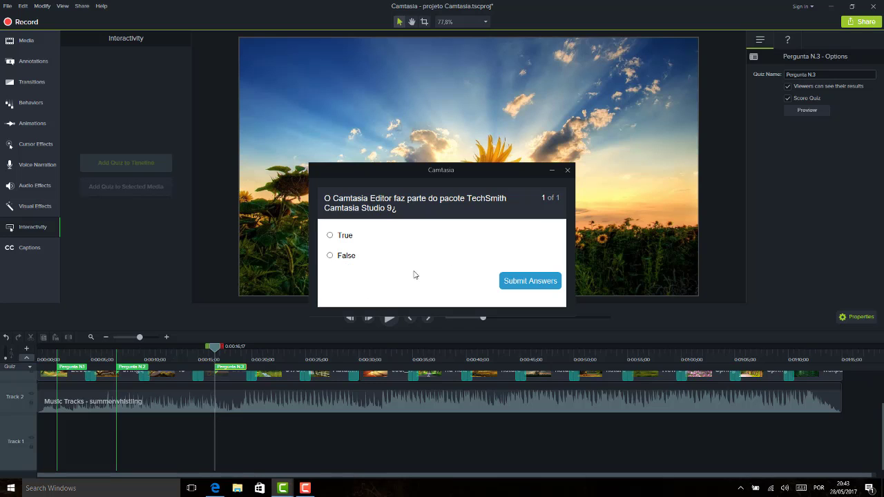
pyautogui.click(567, 170)
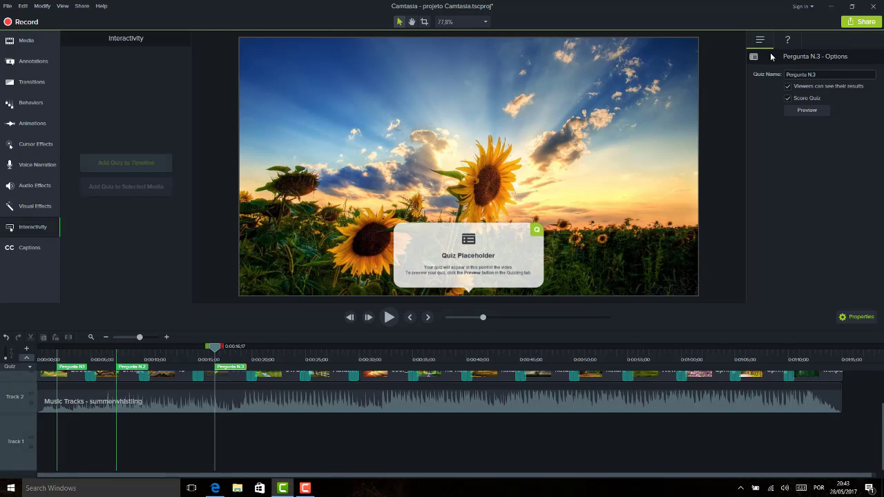
# Turn on Display Feedback for the question, with "Parabens!" for a correct answer and "Errado!!" for an incorrect one
pyautogui.click(790, 41)
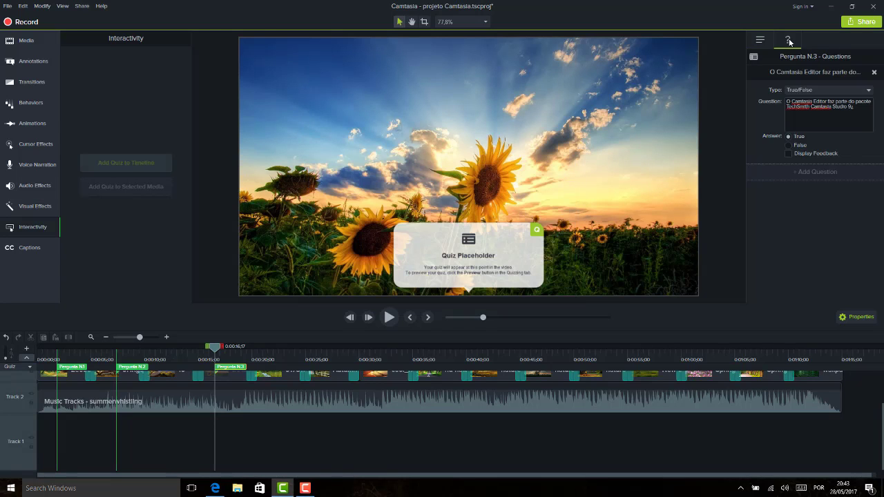
pyautogui.click(800, 154)
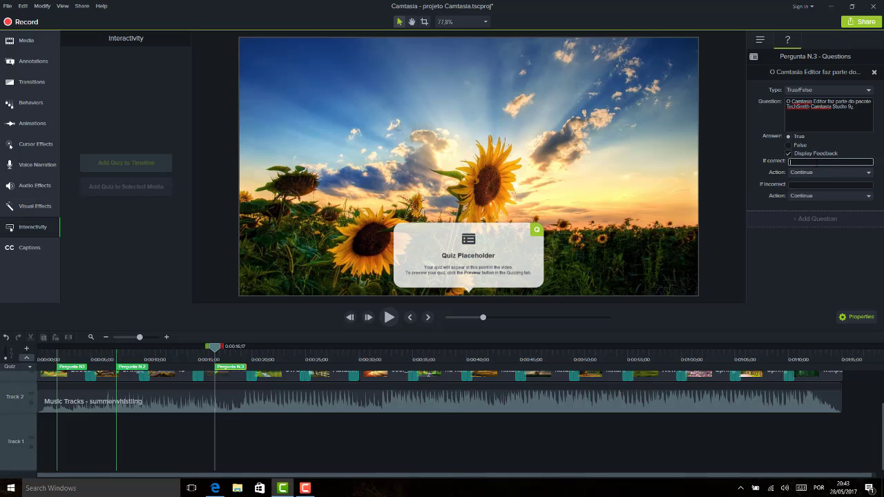
pyautogui.click(836, 162)
pyautogui.write('Parabens!')
pyautogui.click(841, 172)
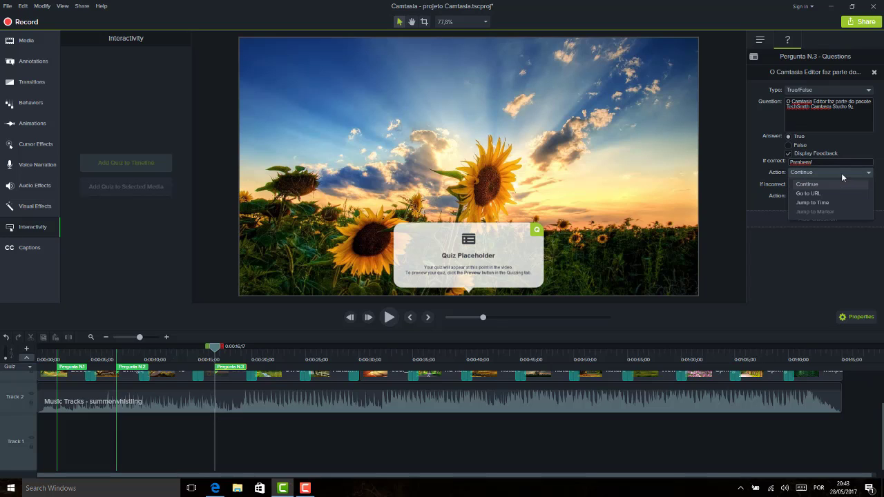
pyautogui.click(842, 173)
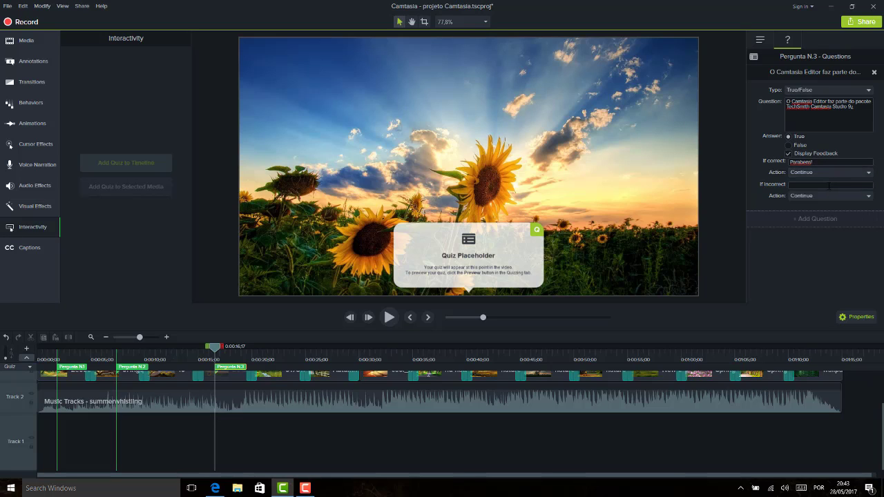
pyautogui.click(830, 185)
pyautogui.write('Errado!!')
# Scrub through the timeline beyond the Pergunta N.3 quiz and leave the playhead at 0:00:25;23
pyautogui.click(273, 354)
pyautogui.moveTo(273, 355); pyautogui.dragTo(373, 355)
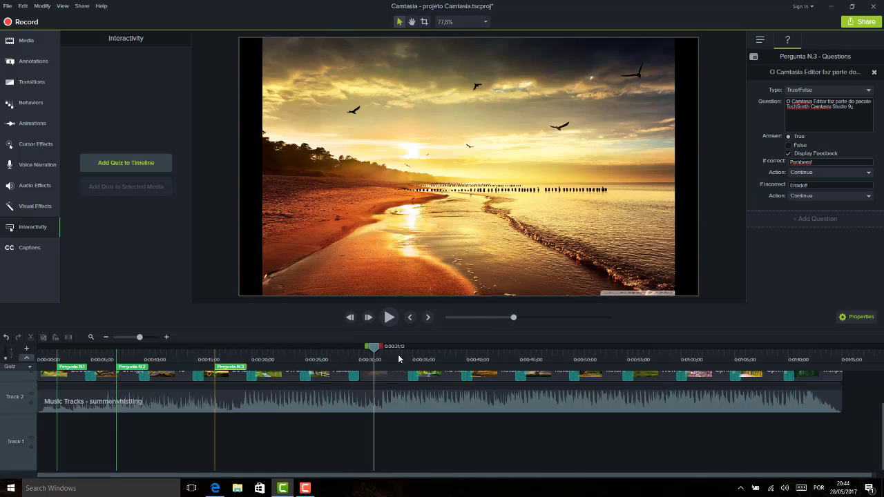
pyautogui.click(314, 357)
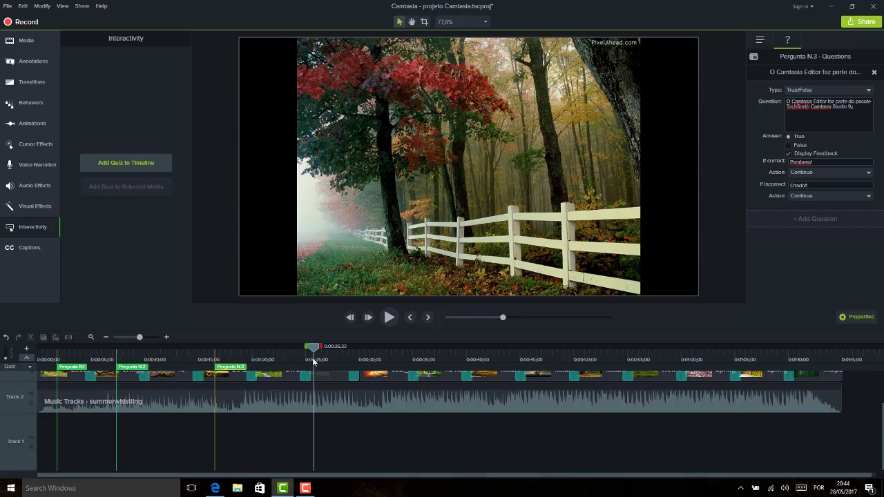
# Try the Multiple Choice, Fill in the Blank and Short Answer types on the Pergunta N.3 question, returning it to True/False
pyautogui.click(867, 91)
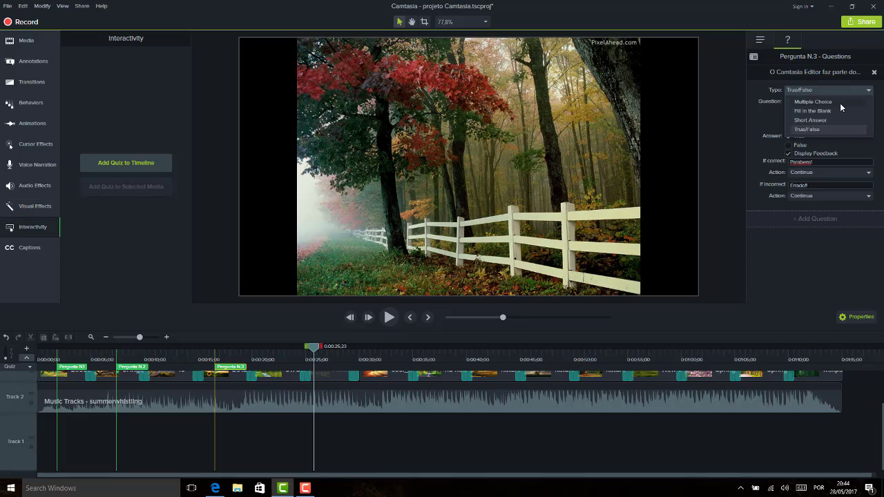
pyautogui.click(839, 103)
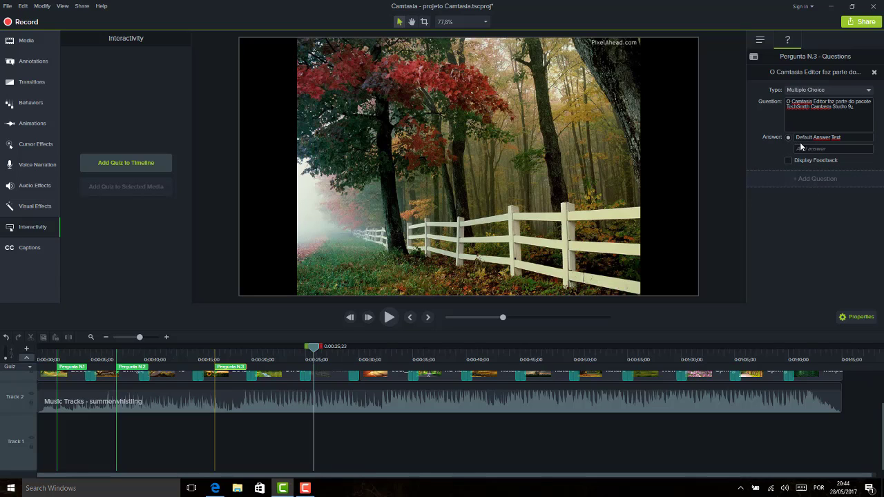
pyautogui.click(839, 90)
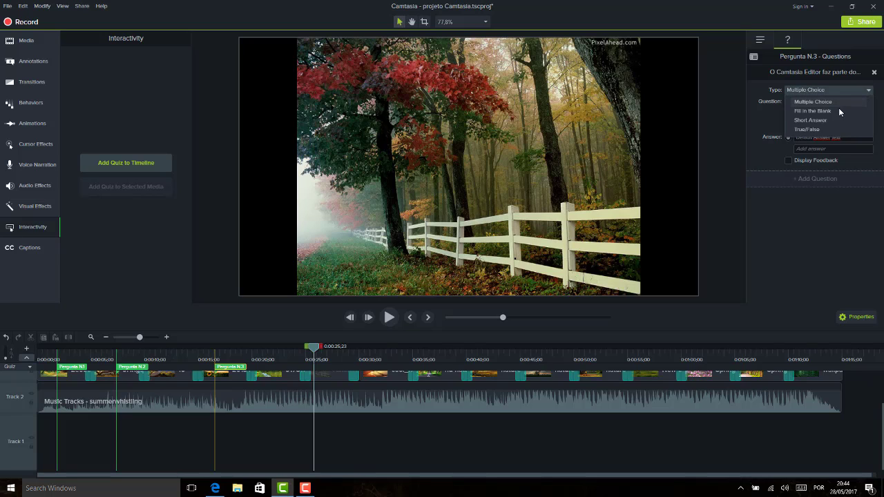
pyautogui.click(839, 111)
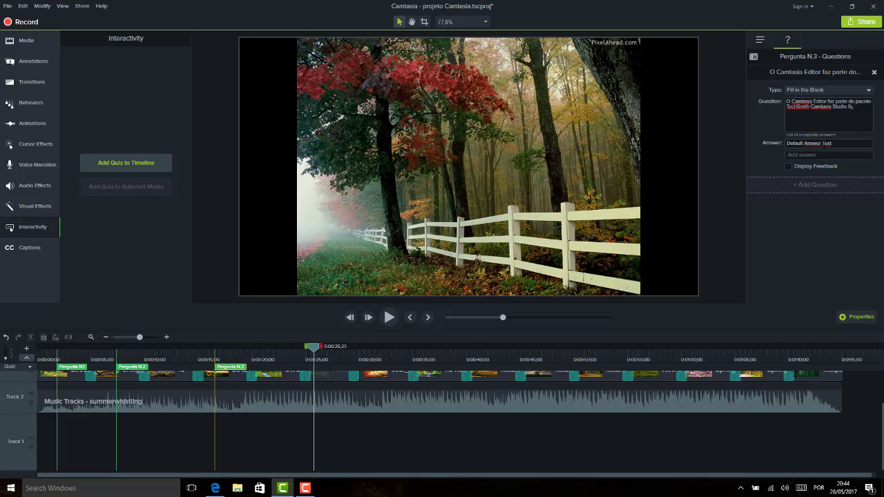
pyautogui.click(844, 94)
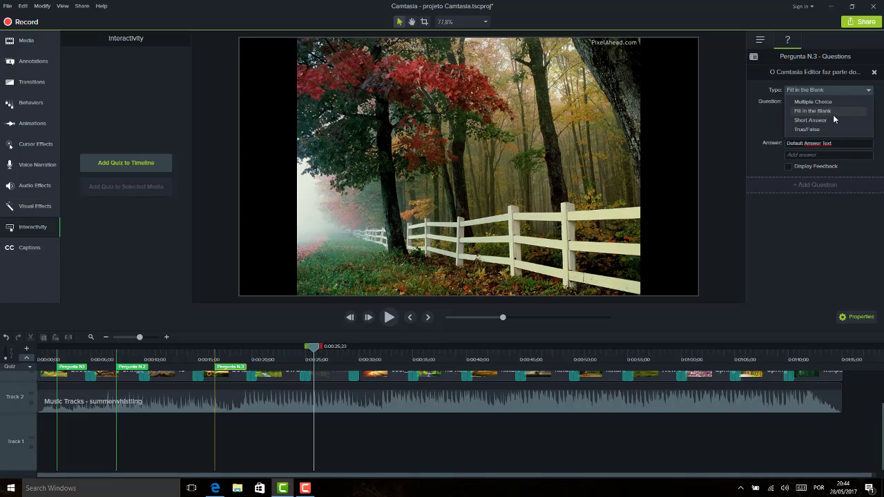
pyautogui.click(833, 119)
pyautogui.tripleClick(842, 118)
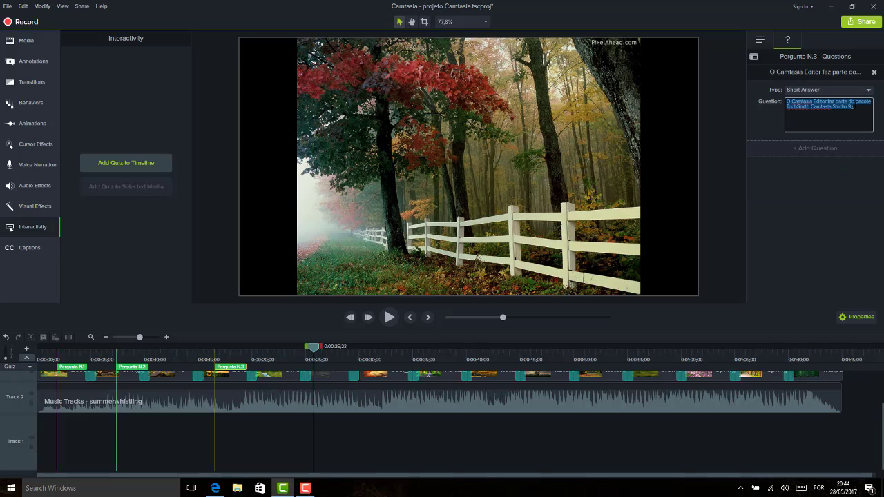
pyautogui.click(855, 111)
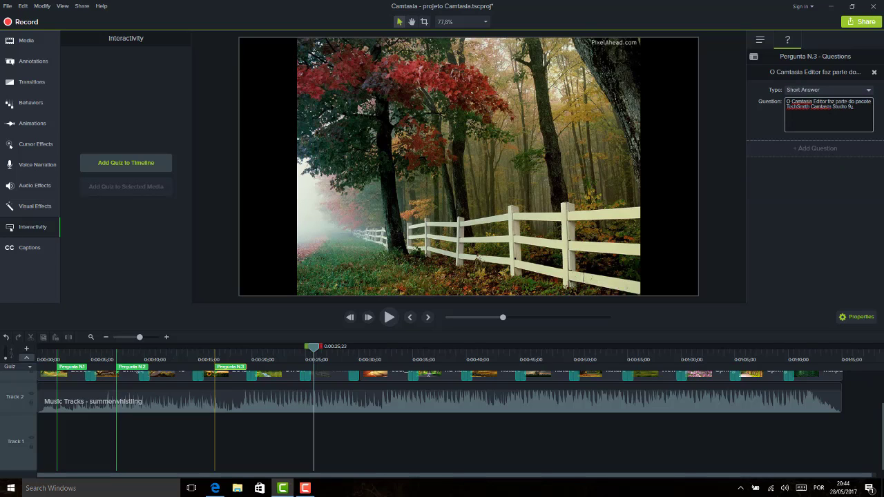
pyautogui.click(844, 91)
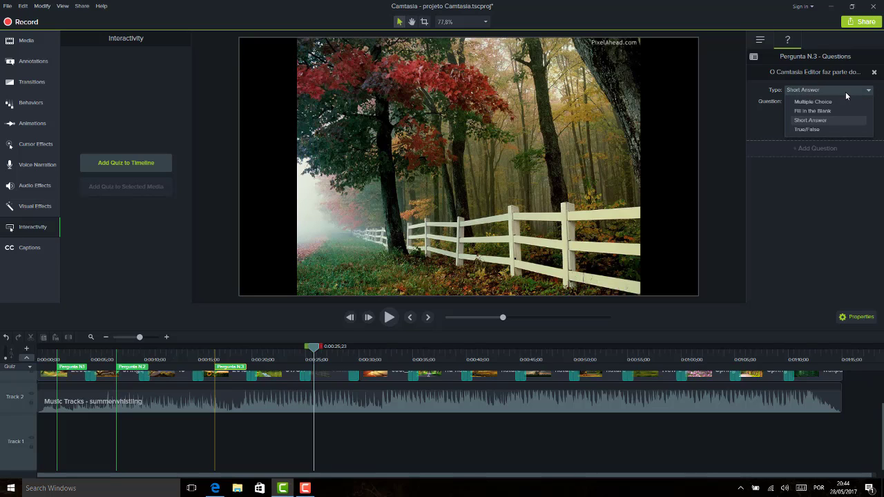
pyautogui.click(824, 123)
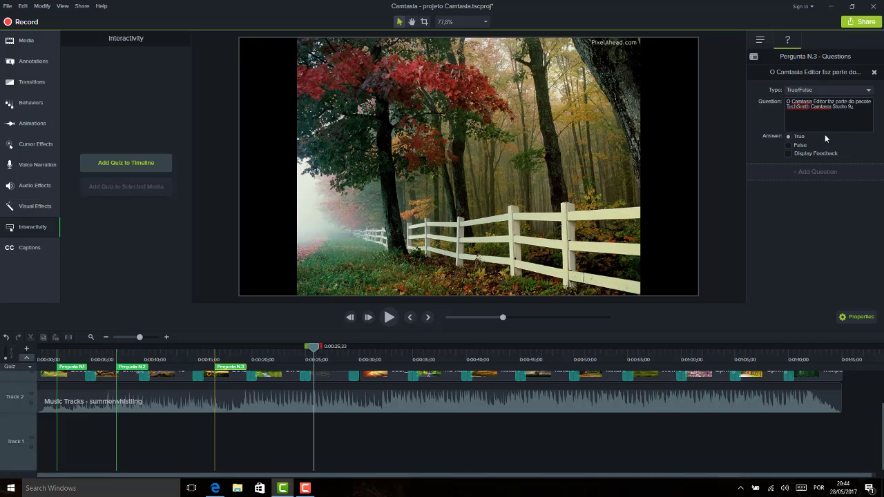
# Enable Display Feedback with "Parabens!" for correct and "Errou!!" for incorrect answers, keeping Continue as the action for incorrect answers
pyautogui.click(804, 155)
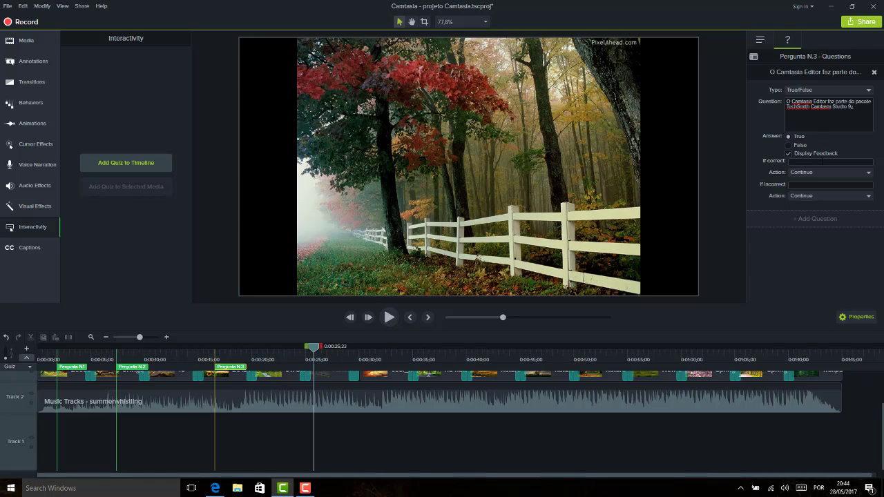
pyautogui.click(816, 161)
pyautogui.write('Parabens!')
pyautogui.click(819, 185)
pyautogui.write('Errou!')
pyautogui.click(832, 197)
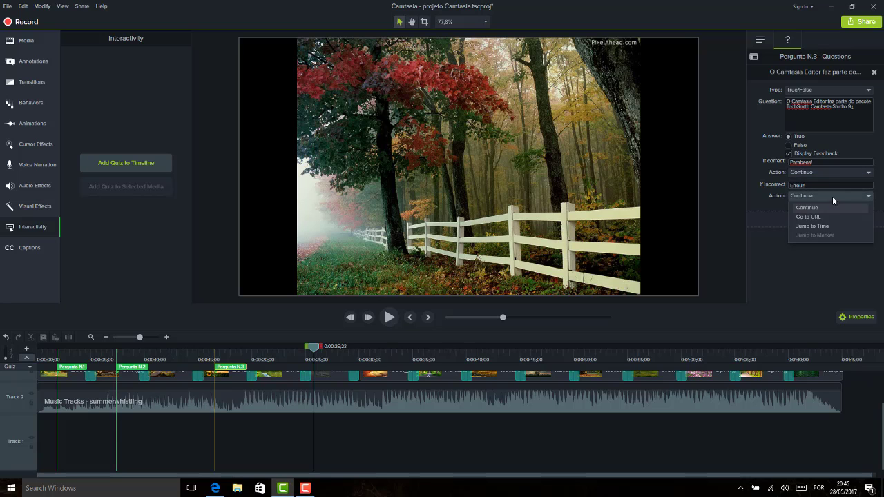
pyautogui.click(832, 196)
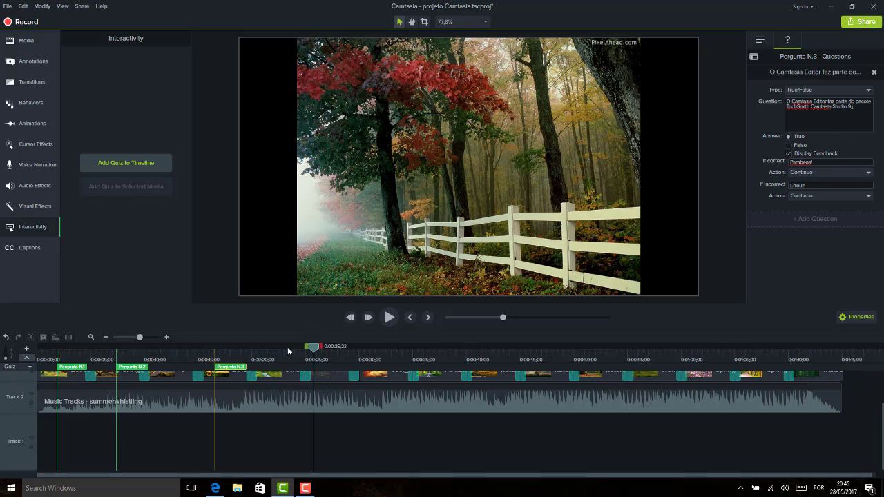
# Scrub the timeline around the Pergunta N.3 quiz to 0:00:17;13 and compare the available Visual Effects with the Interactivity options
pyautogui.moveTo(282, 359); pyautogui.dragTo(178, 361)
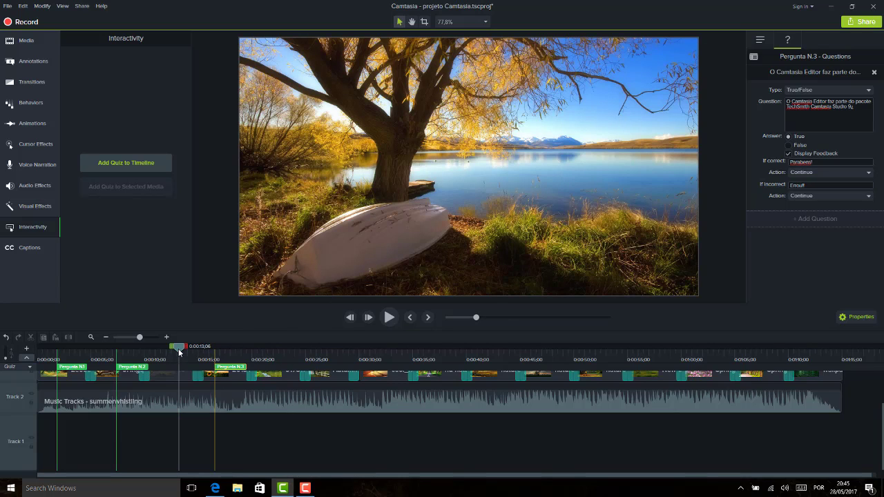
pyautogui.moveTo(179, 352)
pyautogui.mouseDown()
pyautogui.moveTo(239, 356)
pyautogui.moveTo(223, 358)
pyautogui.mouseUp()
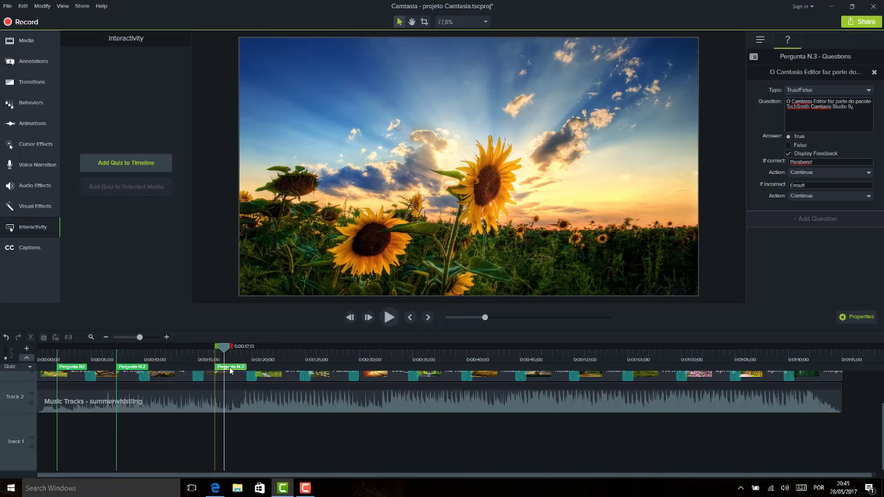
pyautogui.click(49, 207)
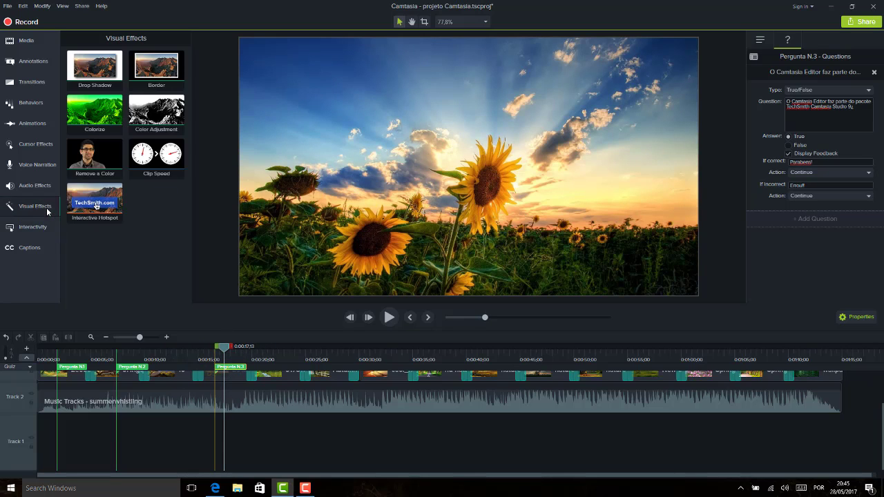
pyautogui.click(36, 229)
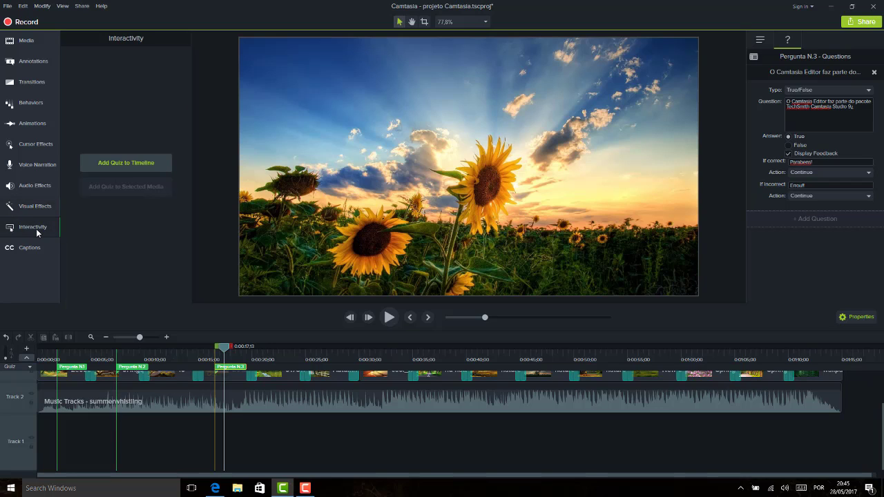
pyautogui.click(34, 208)
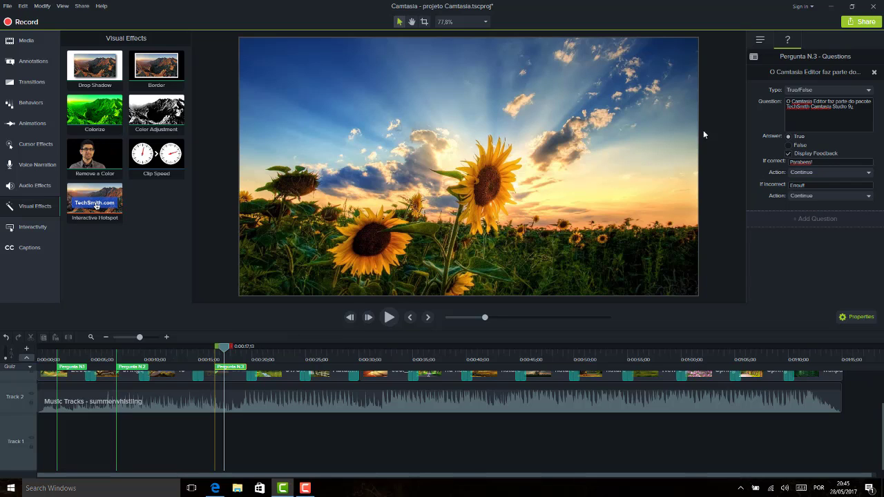
# Try to share the video to Screencast.com, cancelling the production at the sign-in stage
pyautogui.click(865, 23)
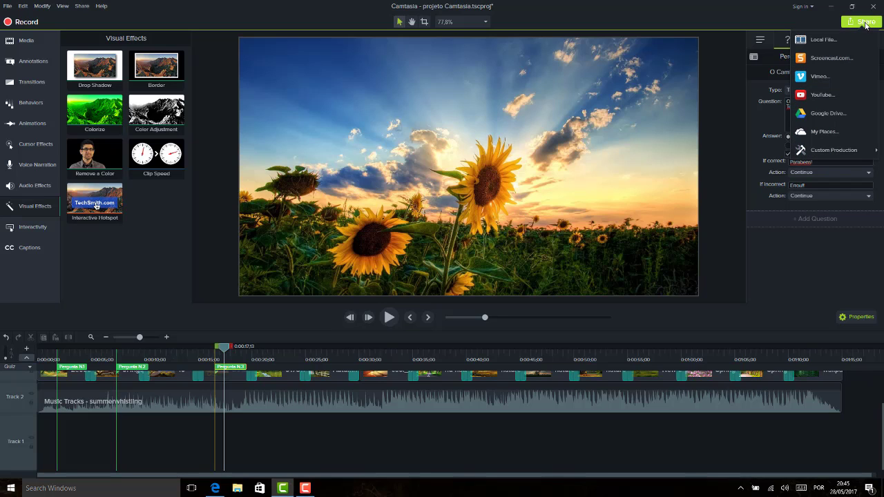
pyautogui.click(831, 58)
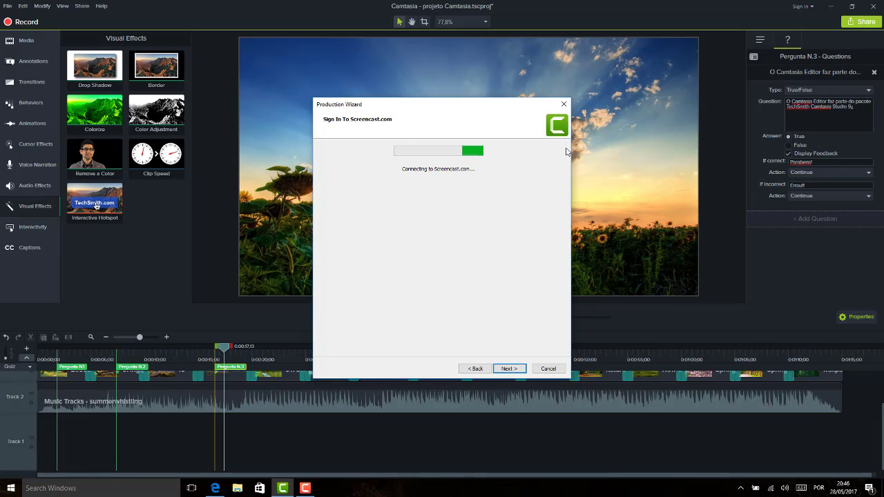
pyautogui.click(548, 368)
pyautogui.click(862, 21)
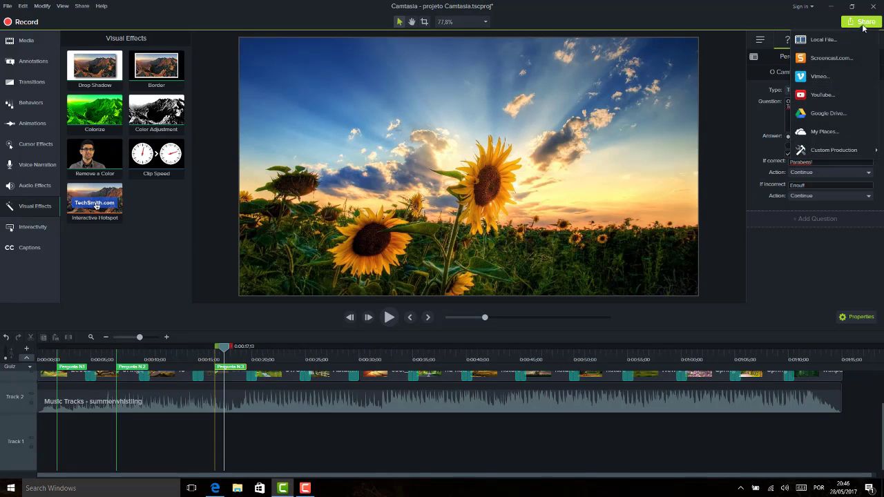
pyautogui.click(843, 43)
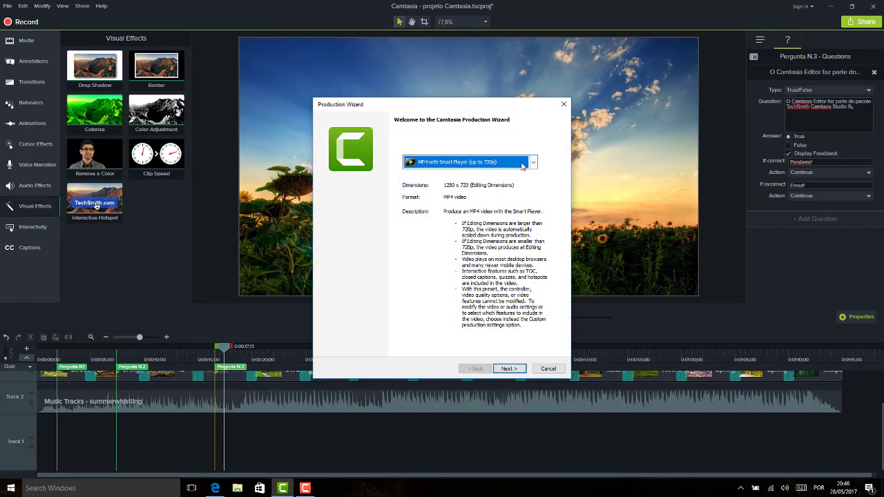
pyautogui.click(523, 163)
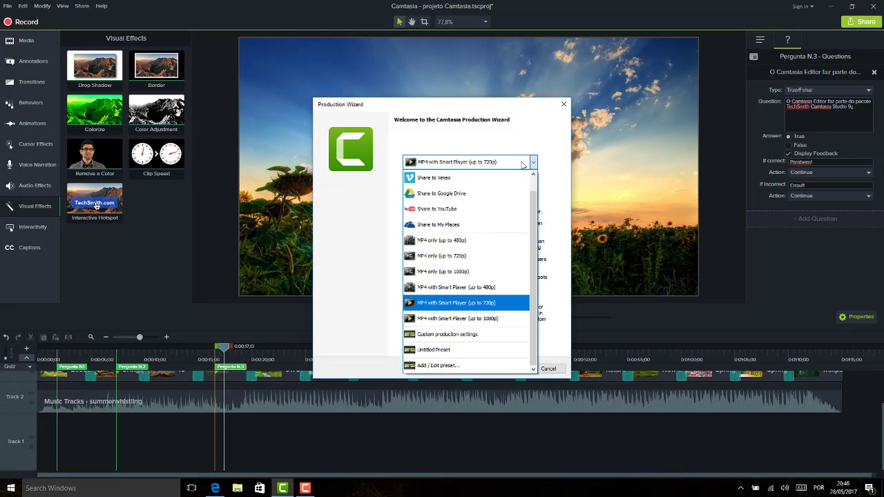
pyautogui.click(523, 162)
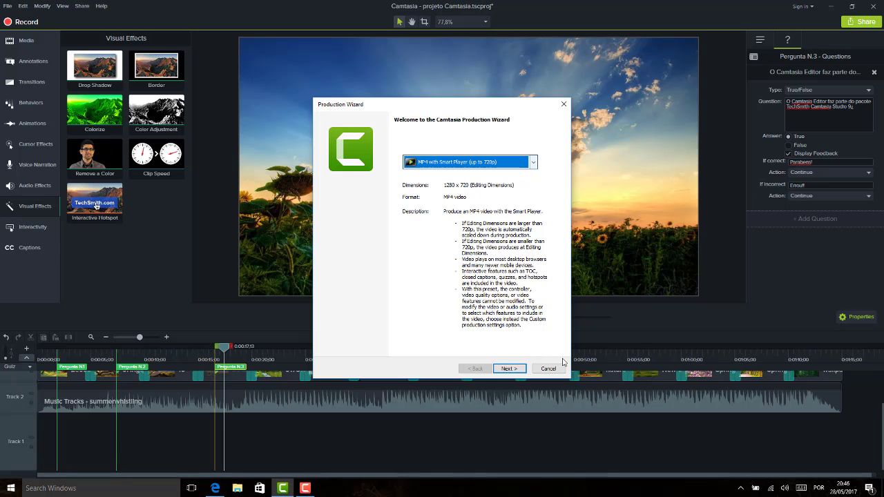
pyautogui.click(548, 368)
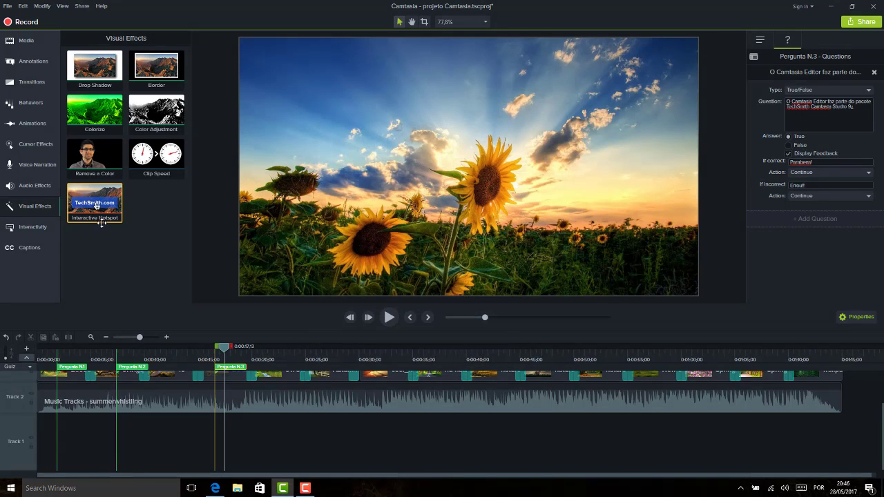
pyautogui.click(34, 228)
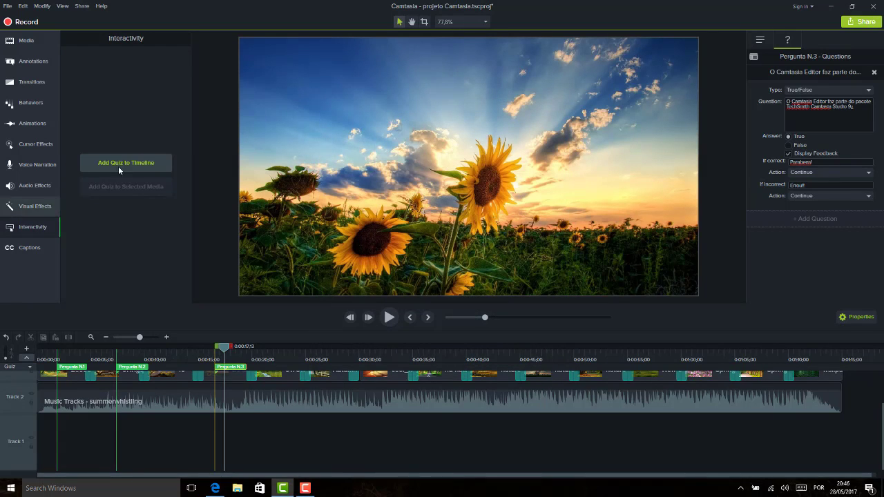
# Start a local file production with Custom production settings, keeping the MP4 - Smart Player (HTML5) format
pyautogui.click(862, 22)
pyautogui.click(848, 40)
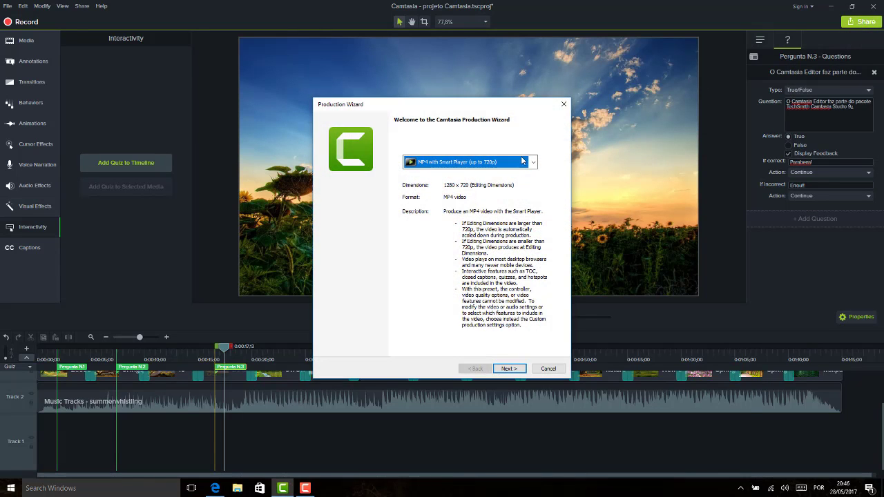
pyautogui.click(515, 162)
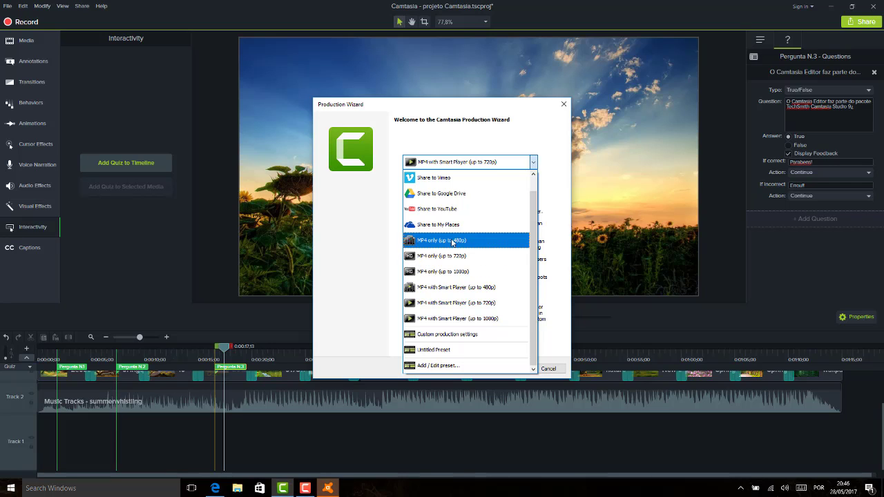
pyautogui.press('Escape')
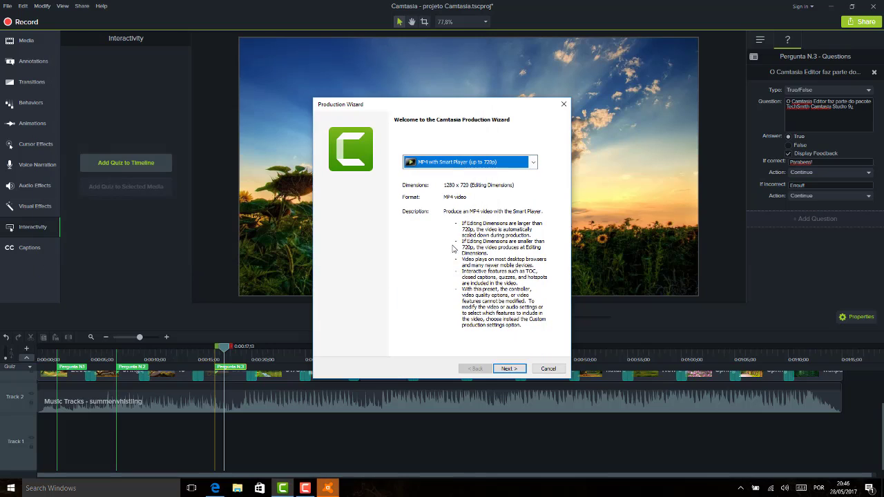
pyautogui.click(495, 164)
pyautogui.click(496, 164)
pyautogui.click(497, 164)
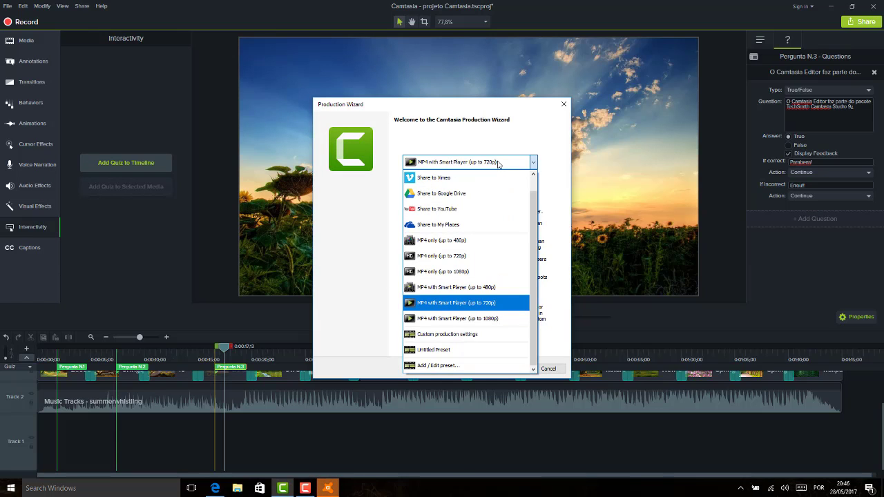
pyautogui.click(456, 337)
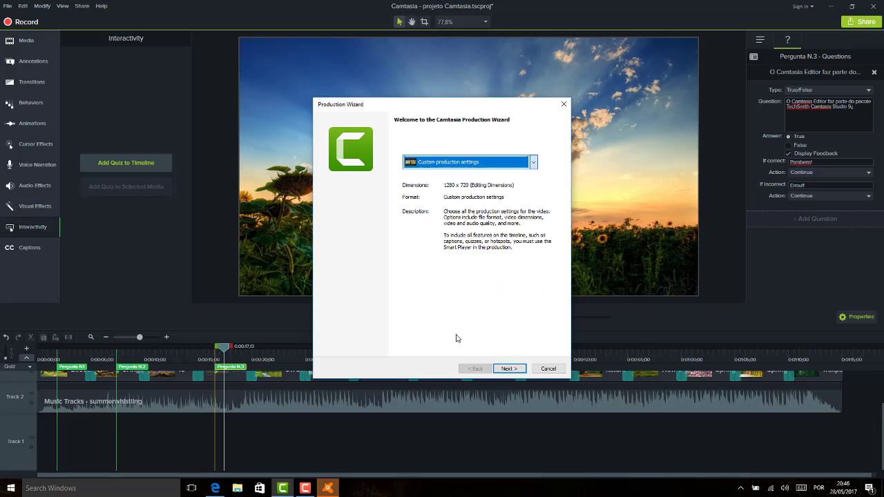
pyautogui.click(509, 369)
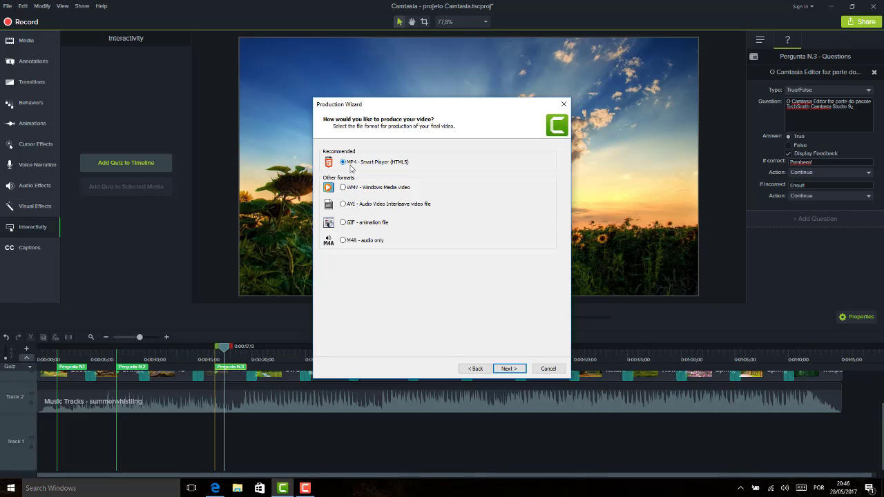
pyautogui.click(515, 371)
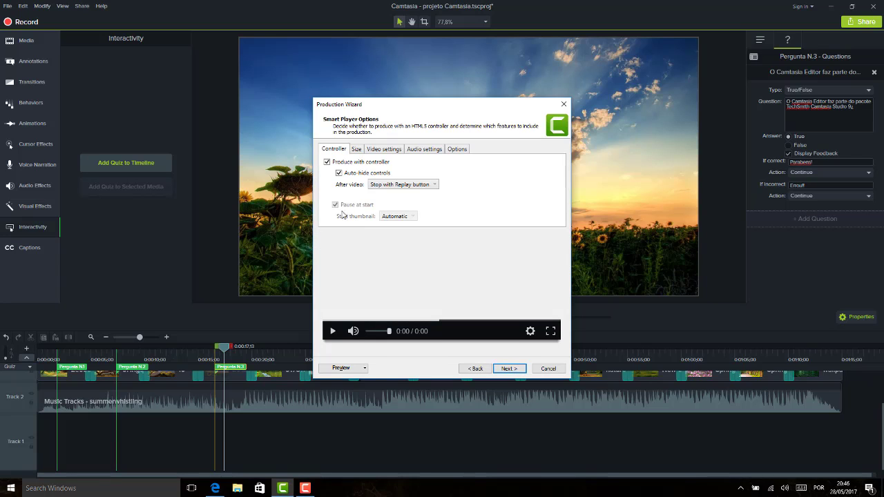
# Check the Smart Player's quizzing, controller and size settings
pyautogui.click(456, 151)
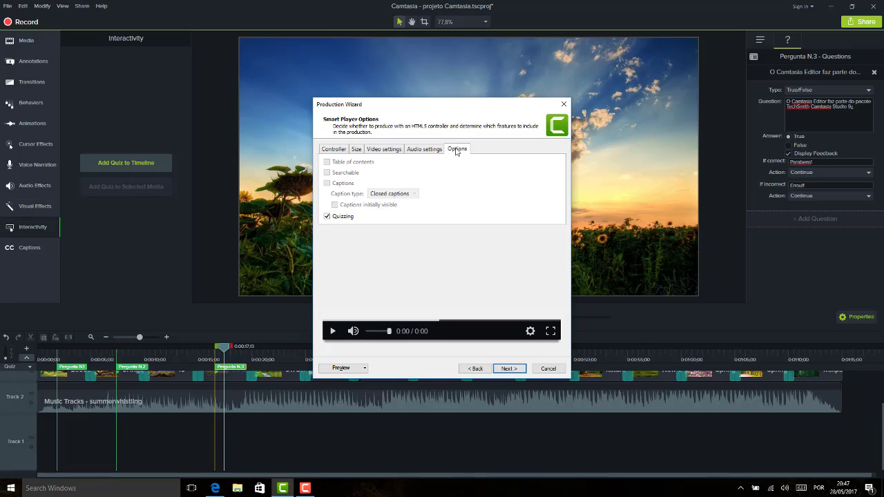
pyautogui.click(334, 218)
pyautogui.click(334, 149)
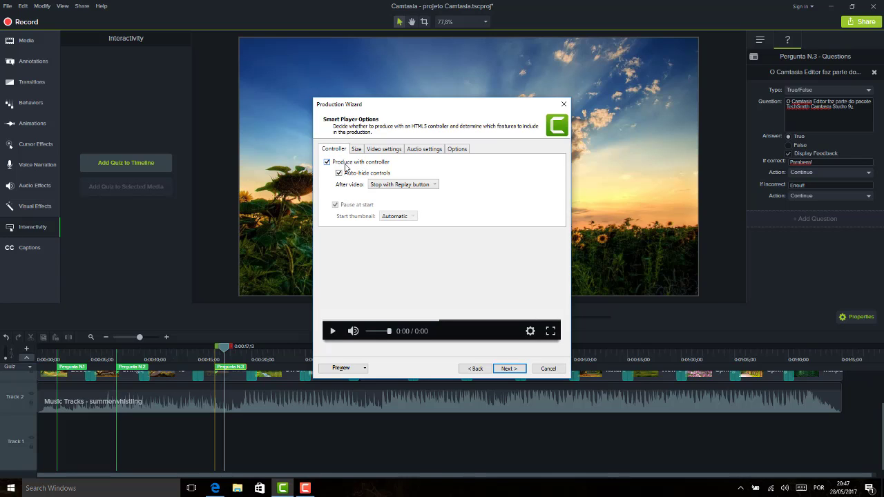
pyautogui.click(358, 150)
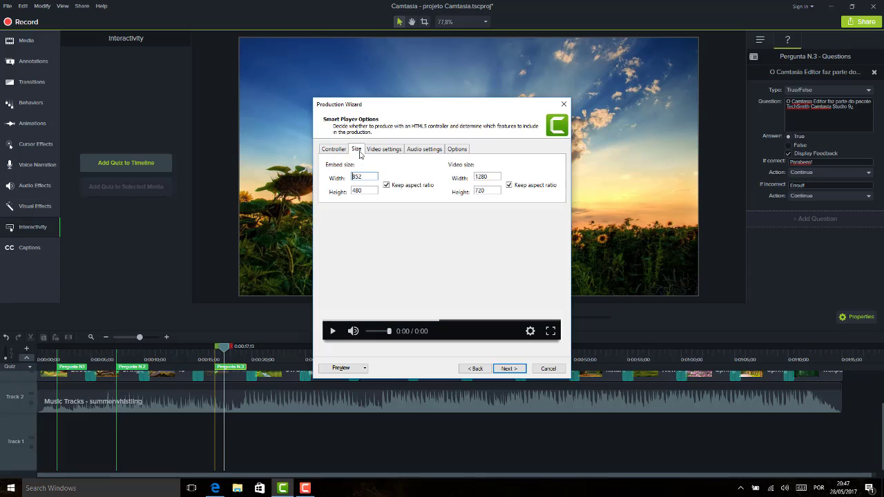
# Shift the video encoding quality slightly toward higher quality, check the audio settings and proceed to the video options
pyautogui.click(398, 152)
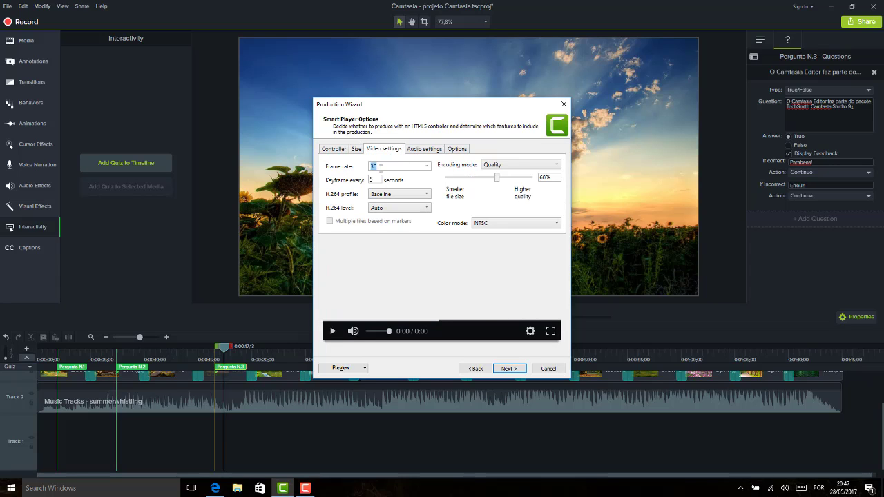
pyautogui.click(498, 178)
pyautogui.moveTo(499, 179)
pyautogui.mouseDown()
pyautogui.moveTo(534, 180)
pyautogui.moveTo(509, 179)
pyautogui.mouseUp()
pyautogui.click(425, 149)
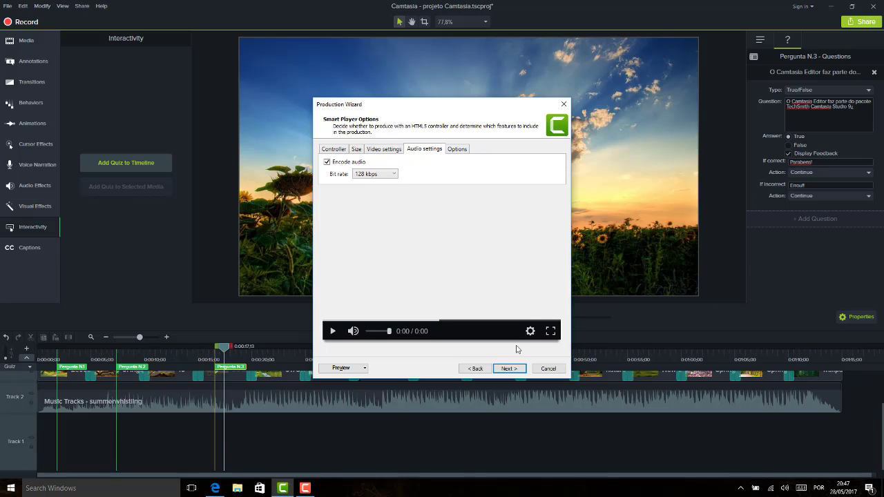
pyautogui.click(509, 369)
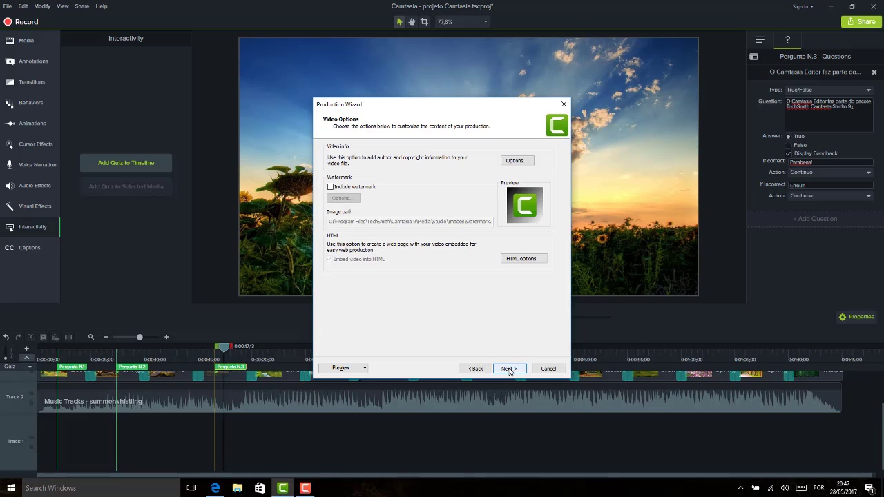
# Inspect the watermark and HTML title options, leave the watermark disabled and continue to the quiz reporting options
pyautogui.click(343, 187)
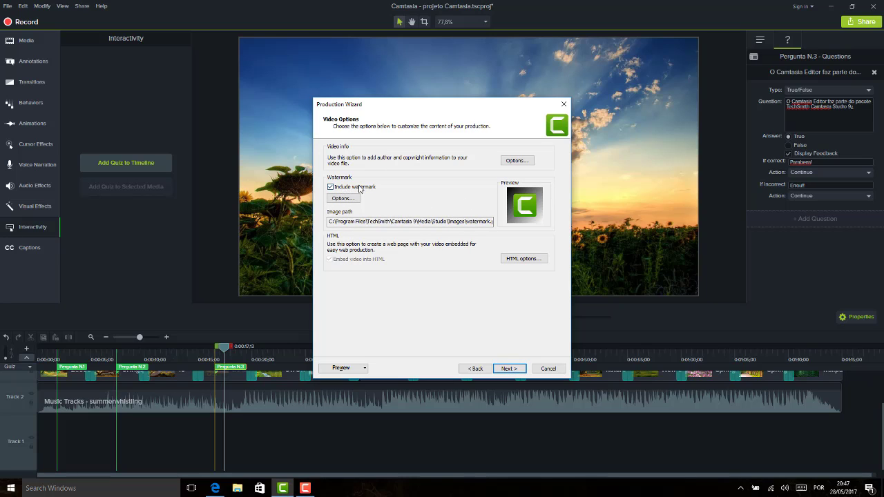
pyautogui.click(361, 188)
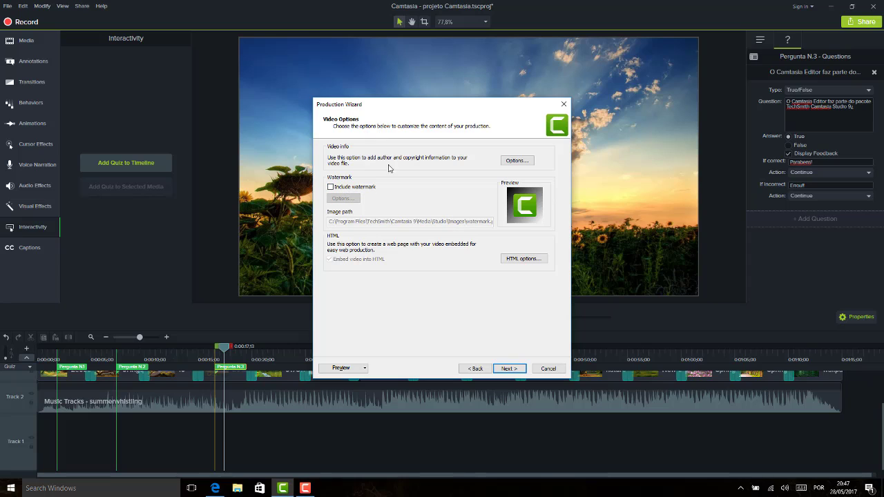
pyautogui.click(529, 263)
pyautogui.click(458, 240)
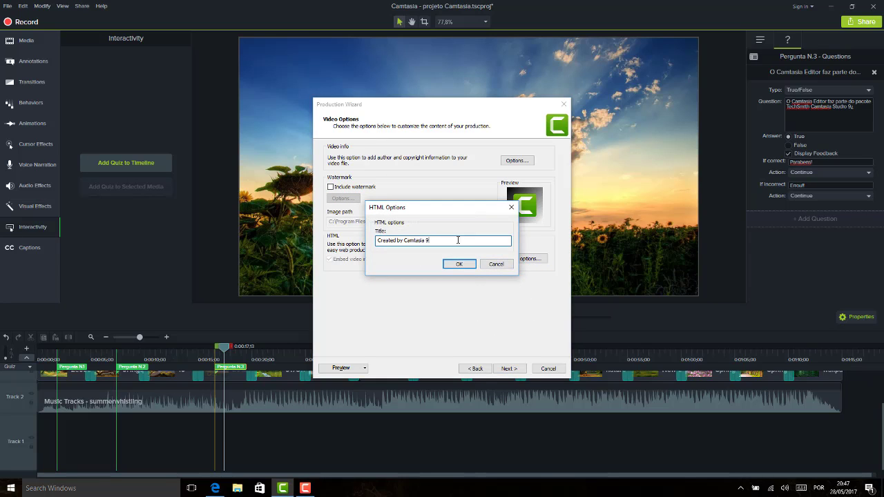
pyautogui.hotkey('ctrl', 'a')
pyautogui.click(498, 264)
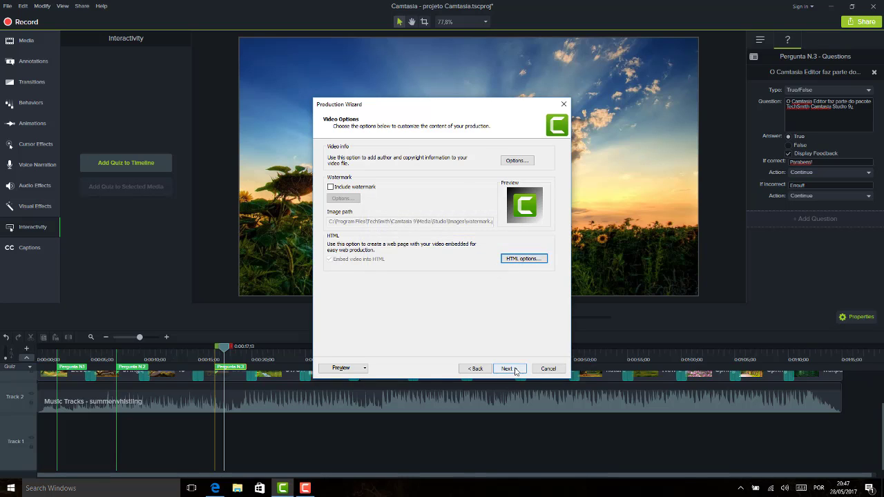
pyautogui.click(514, 370)
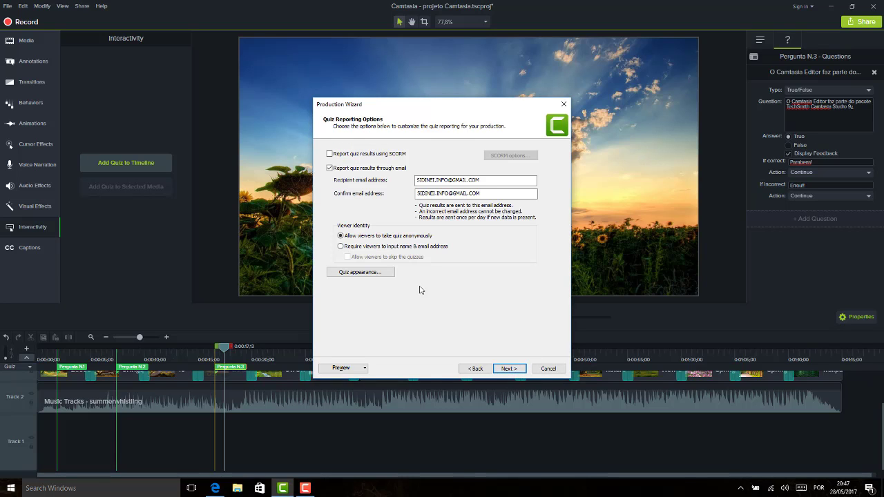
# Try reporting quiz results using SCORM, view its manifest options without saving and turn SCORM reporting off again
pyautogui.click(345, 154)
pyautogui.click(520, 159)
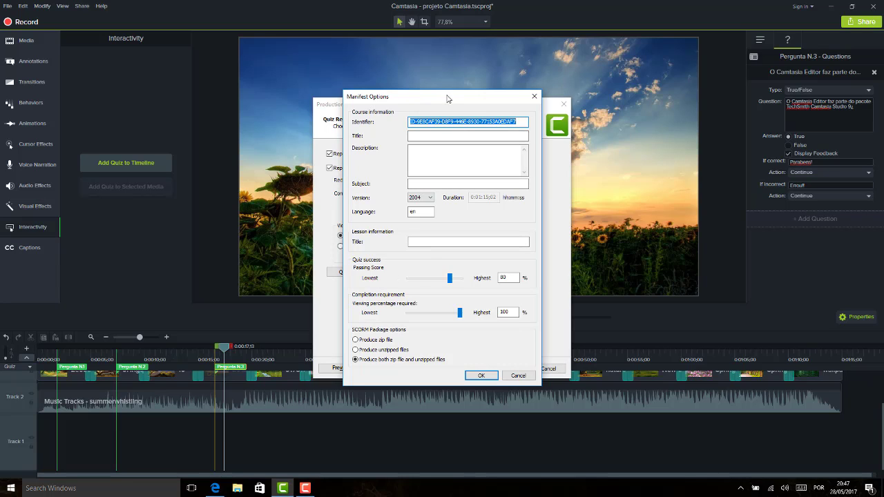
pyautogui.moveTo(447, 98); pyautogui.dragTo(431, 89)
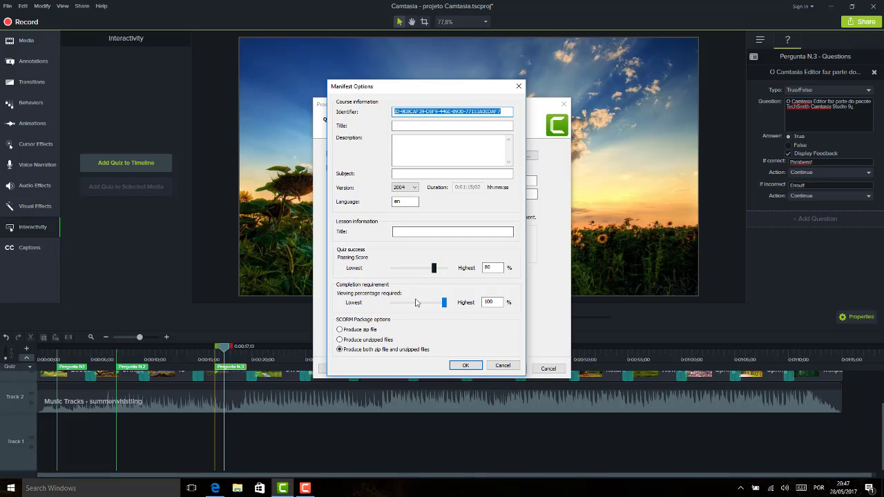
pyautogui.click(497, 365)
pyautogui.click(347, 158)
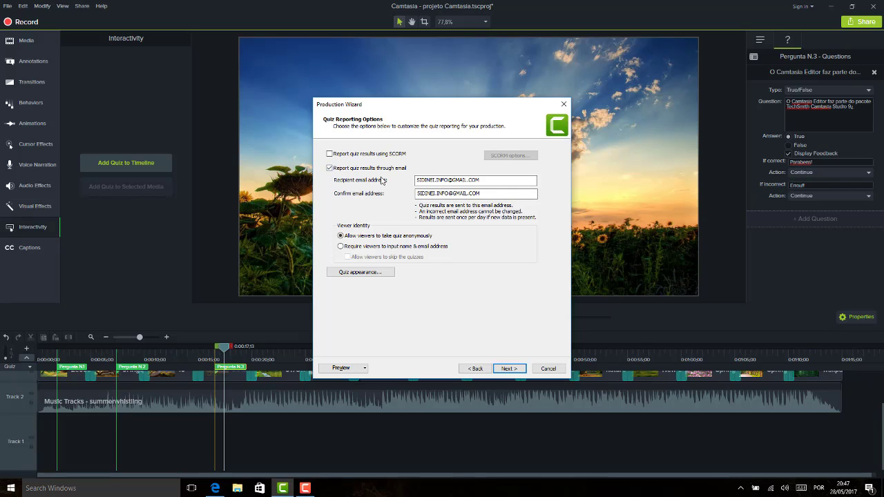
# Try requiring viewers' name and email, view the quiz appearance labels without saving, and return to allowing anonymous quiz taking
pyautogui.click(496, 181)
pyautogui.click(487, 194)
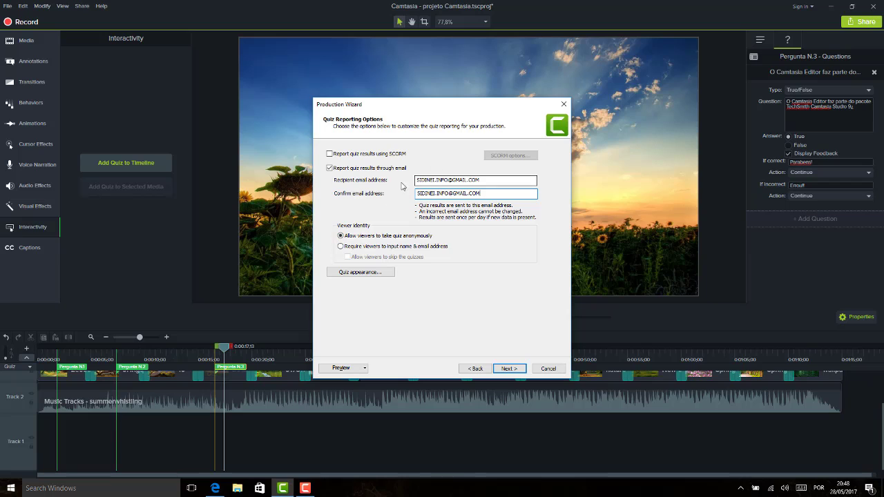
pyautogui.click(352, 247)
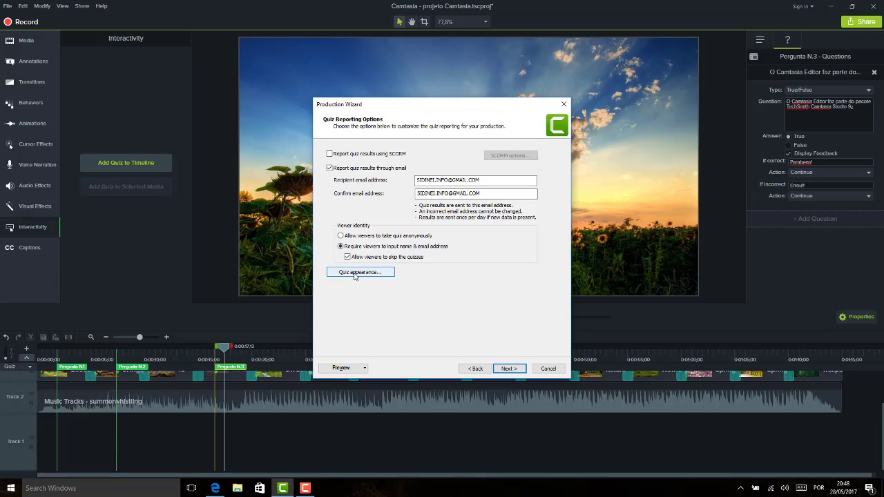
pyautogui.click(358, 273)
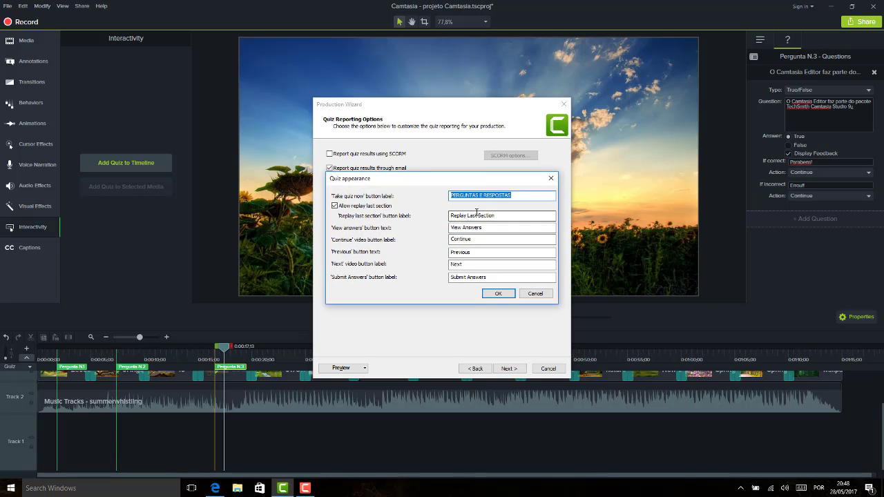
pyautogui.click(535, 294)
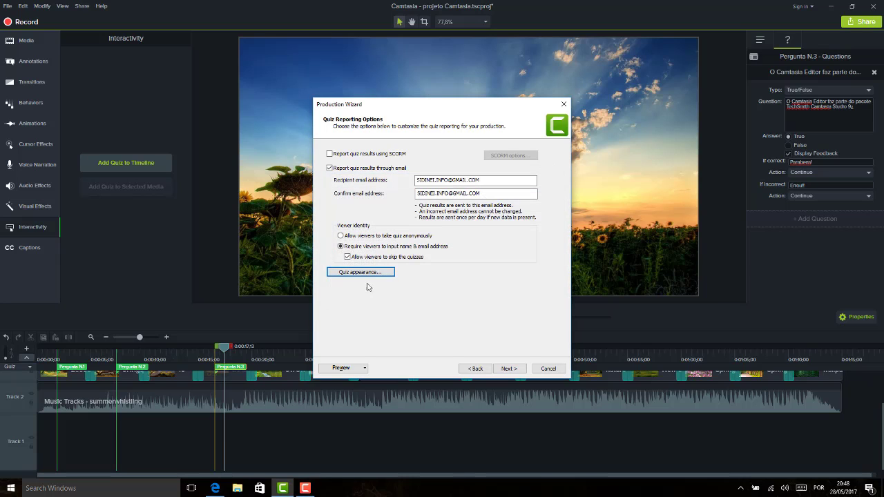
pyautogui.click(346, 237)
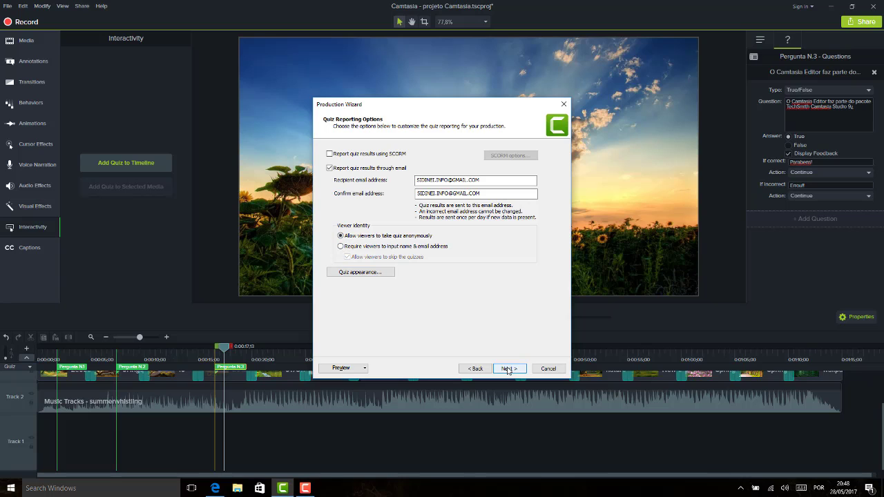
# Continue to the output settings and set the production to be saved on the Desktop under the name Projeto Quizz
pyautogui.click(507, 368)
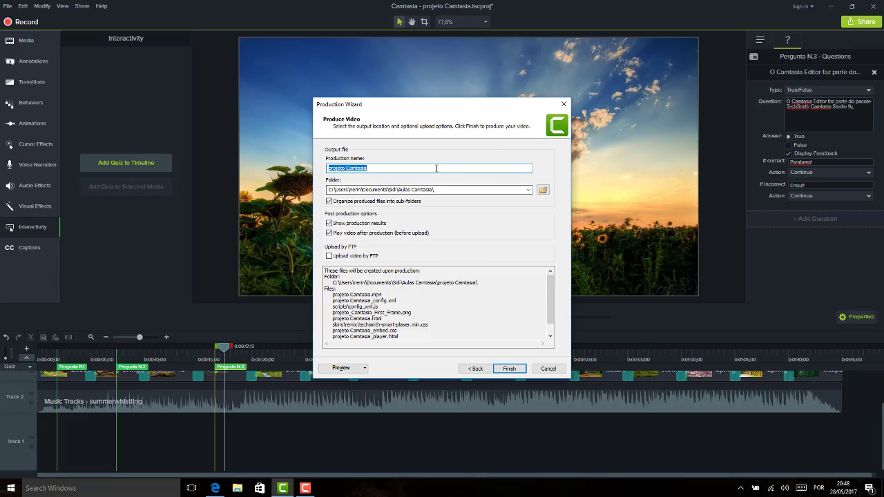
pyautogui.click(543, 190)
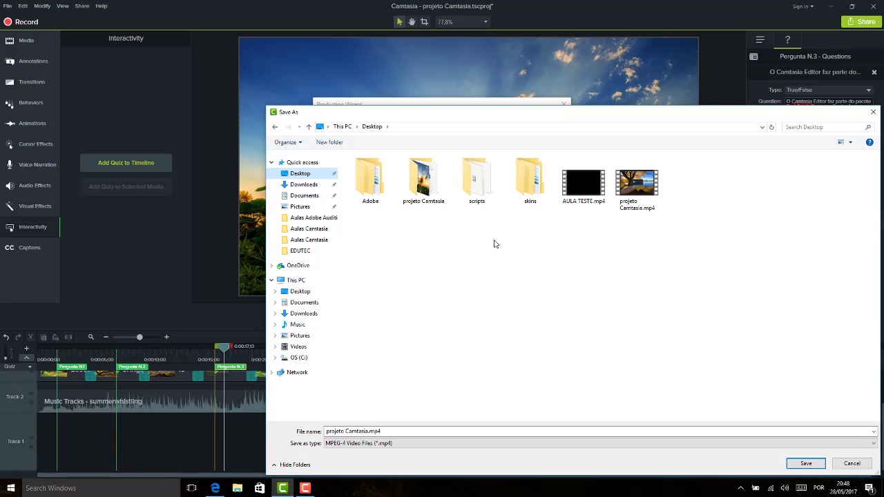
pyautogui.press('Tab')
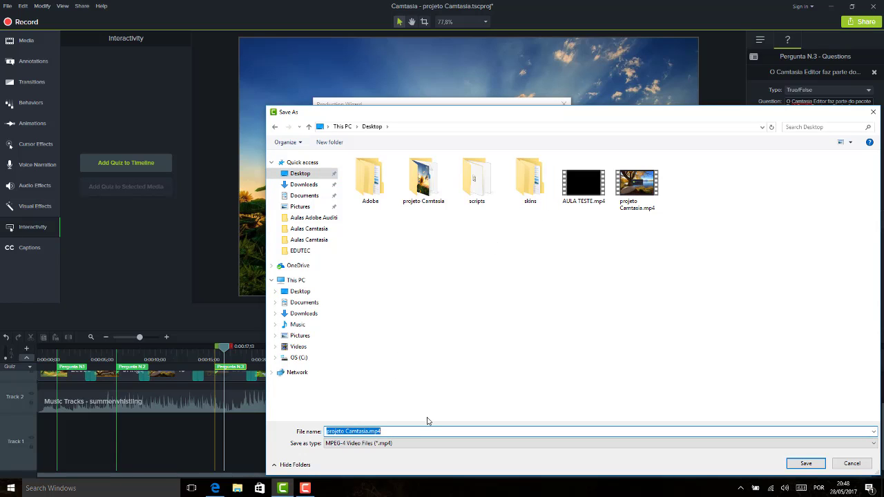
pyautogui.write('Projet')
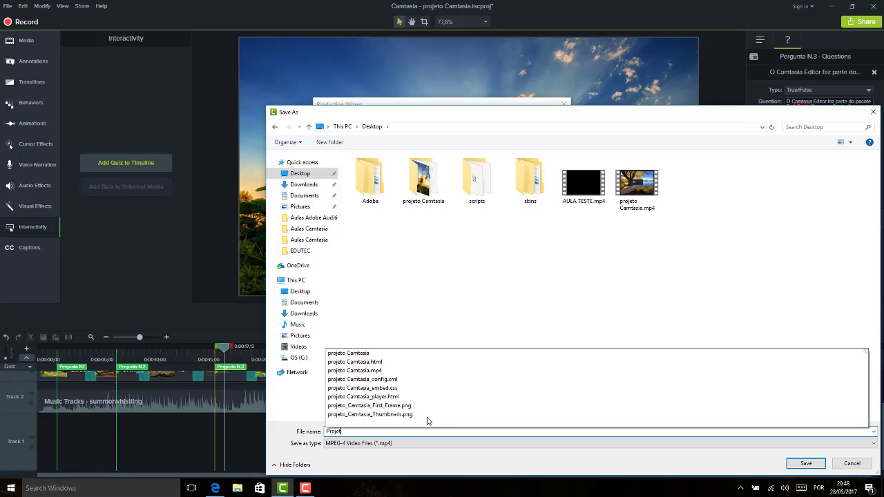
pyautogui.write('o Quizz')
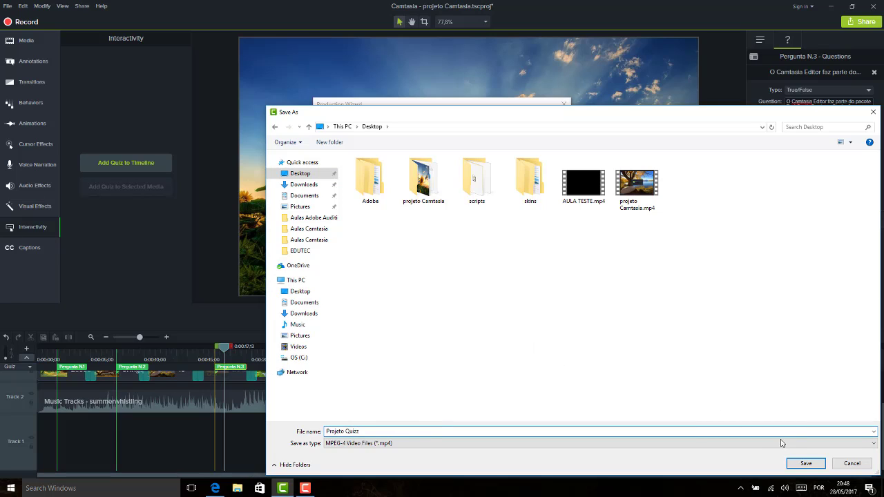
pyautogui.click(806, 463)
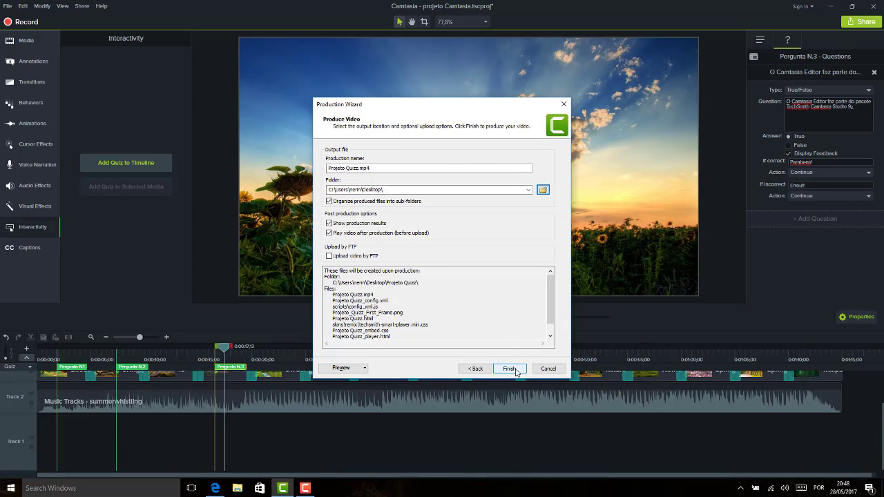
# Switch sub-folder organization of the produced files off and back on, and start producing the video
pyautogui.click(335, 202)
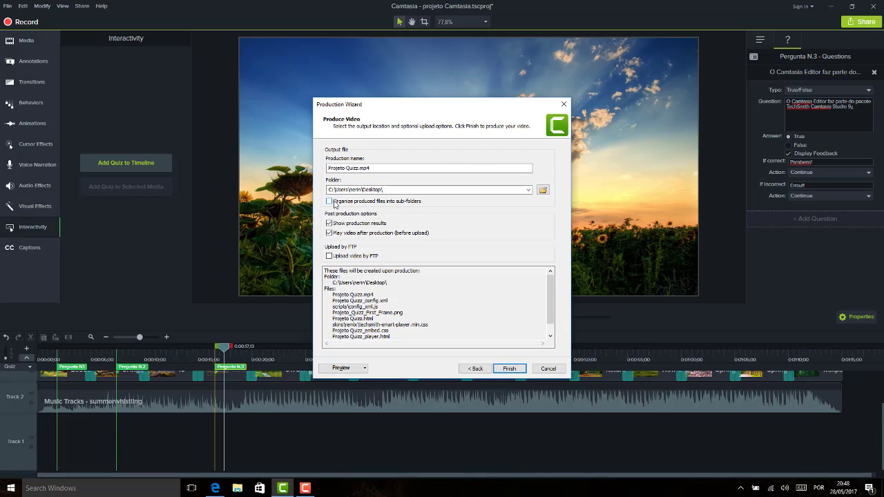
pyautogui.click(334, 202)
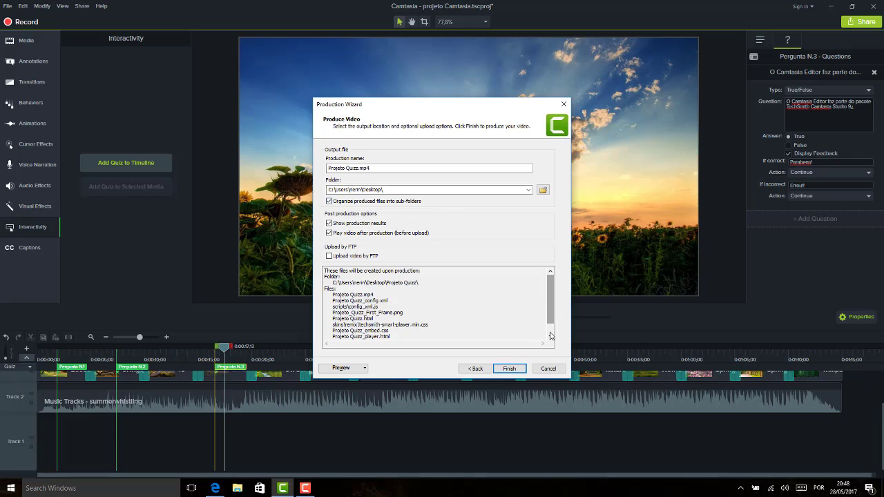
pyautogui.click(512, 369)
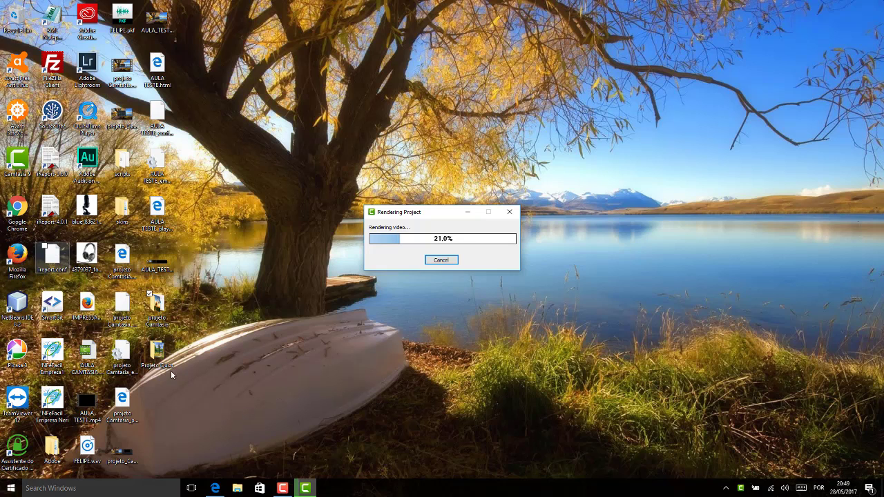
# Dismiss the local network security notice on the produced video's web page and start playback
pyautogui.moveTo(217, 491)
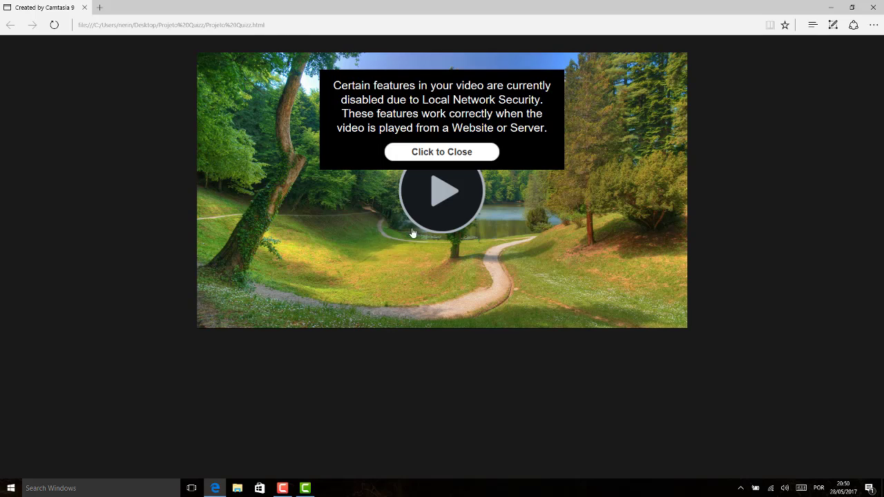
pyautogui.moveTo(214, 490)
pyautogui.click(445, 156)
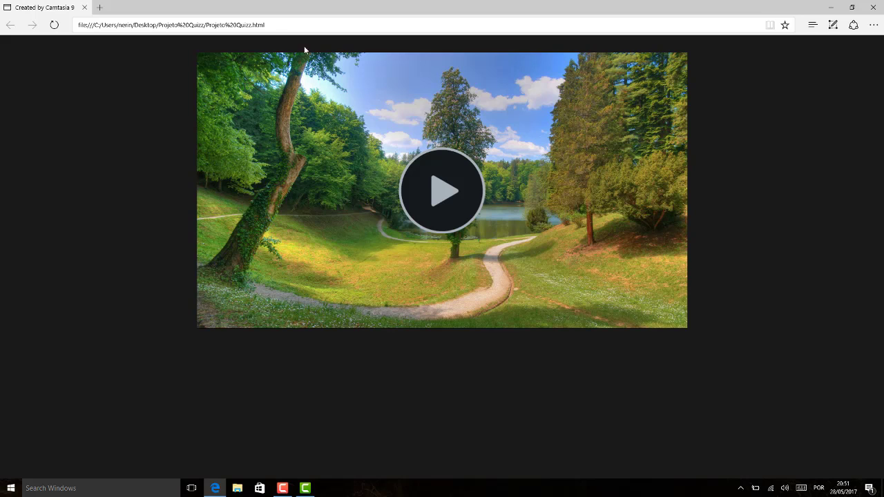
pyautogui.click(447, 201)
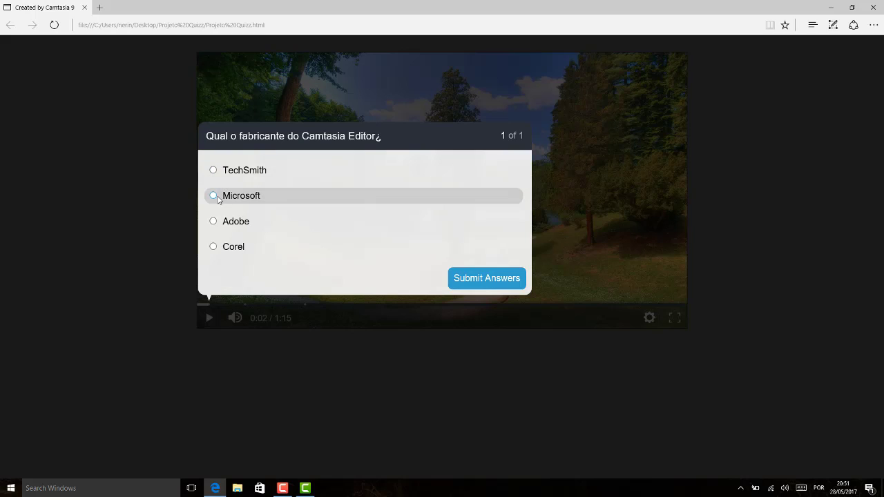
# Answer the first quiz question with Microsoft, close the TechSmith site it opens, review the answers and continue the video
pyautogui.click(476, 282)
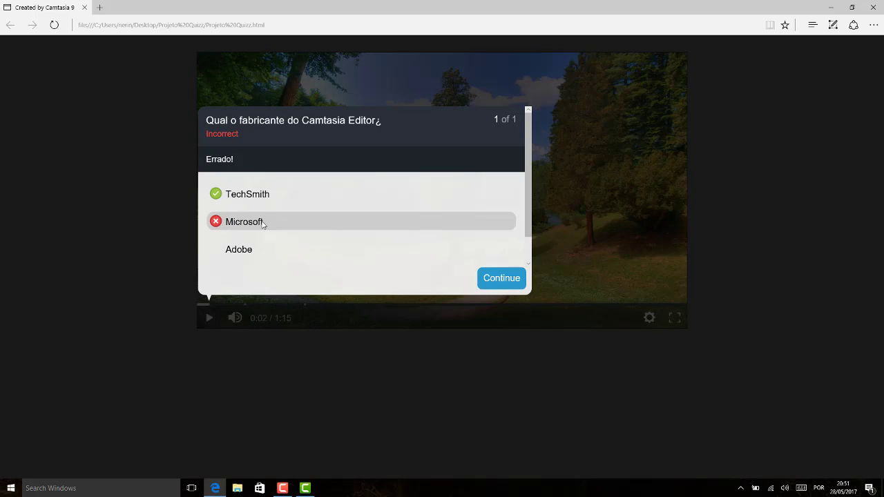
pyautogui.click(513, 280)
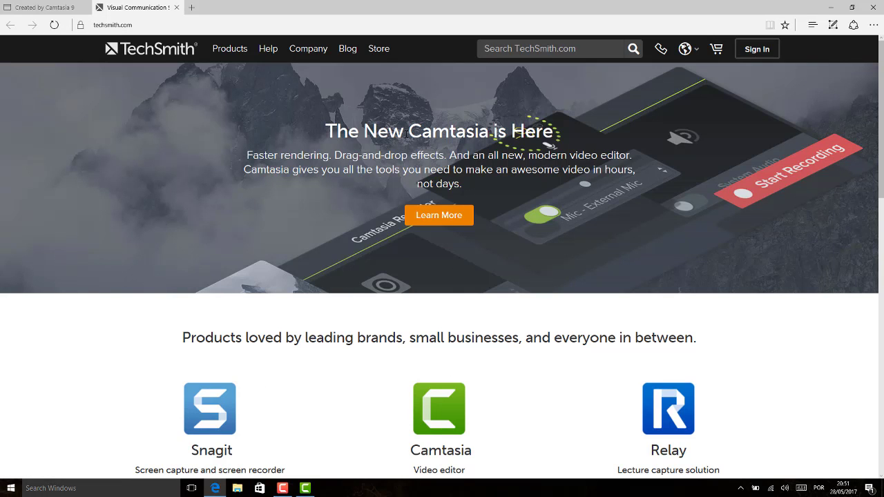
pyautogui.click(177, 8)
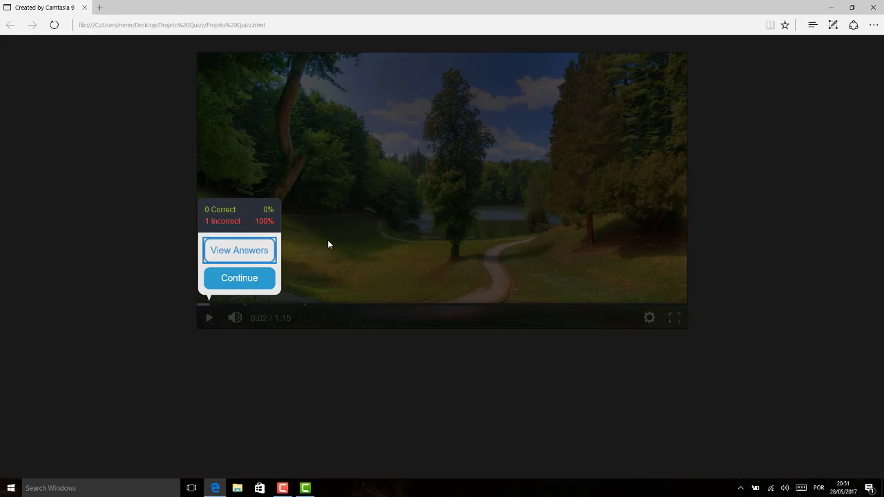
pyautogui.click(238, 253)
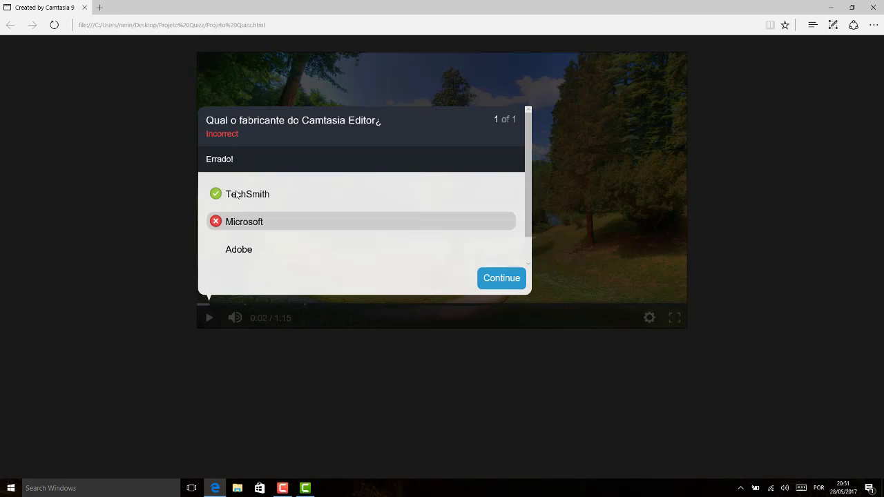
pyautogui.click(506, 280)
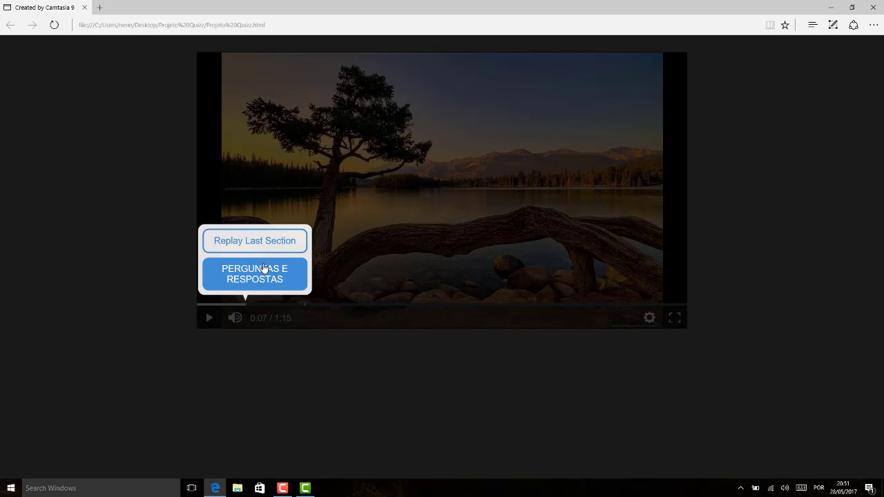
# Answer the second quiz question about YouTube content with "Nao", review the submitted answer and continue the video
pyautogui.click(255, 279)
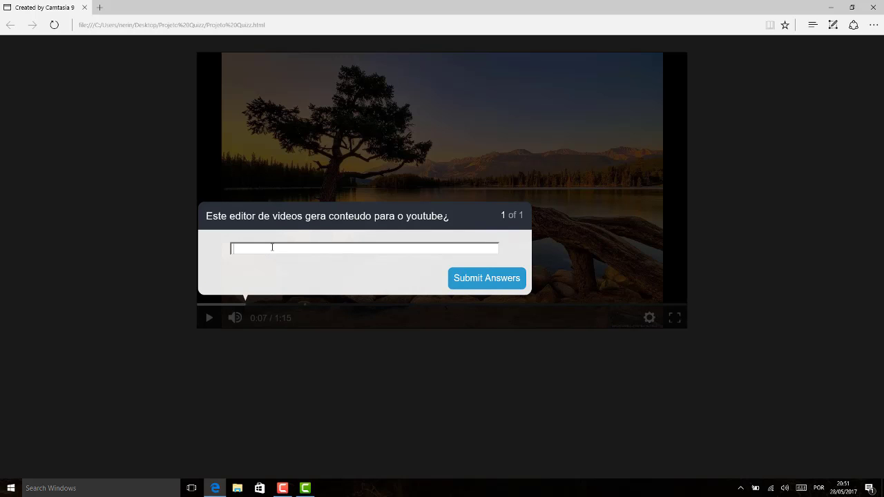
pyautogui.write('Nao')
pyautogui.click(476, 277)
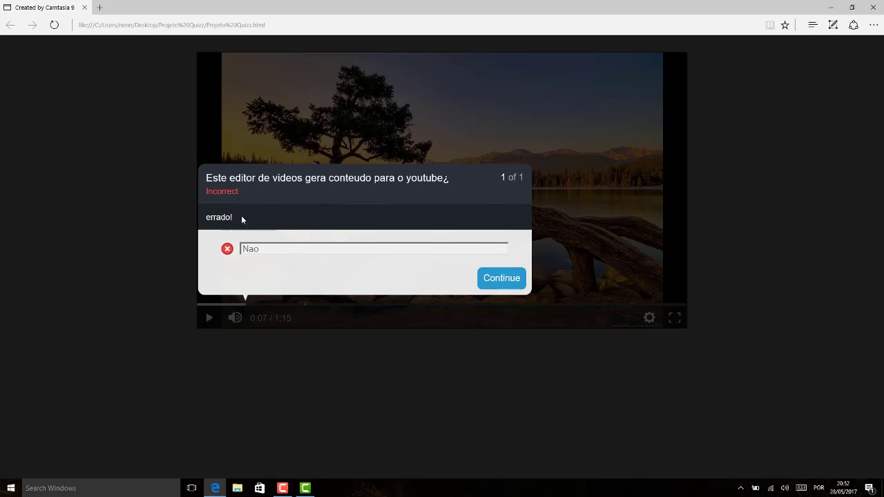
pyautogui.click(505, 282)
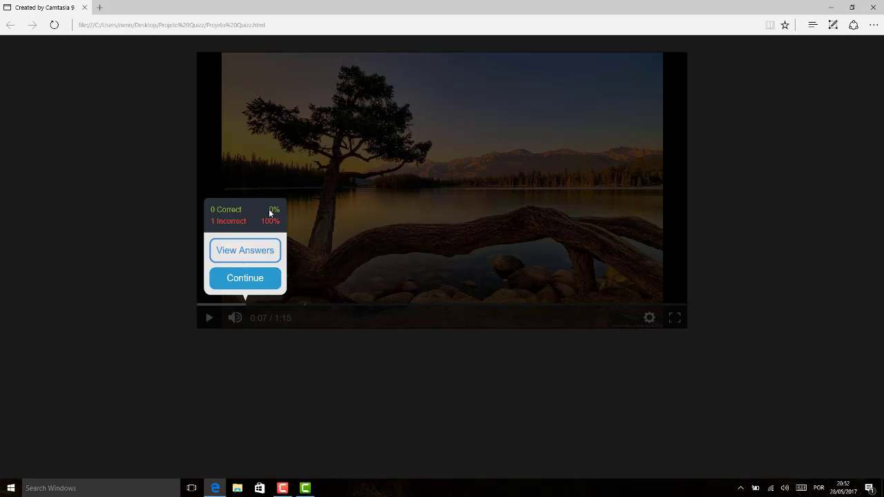
pyautogui.click(240, 253)
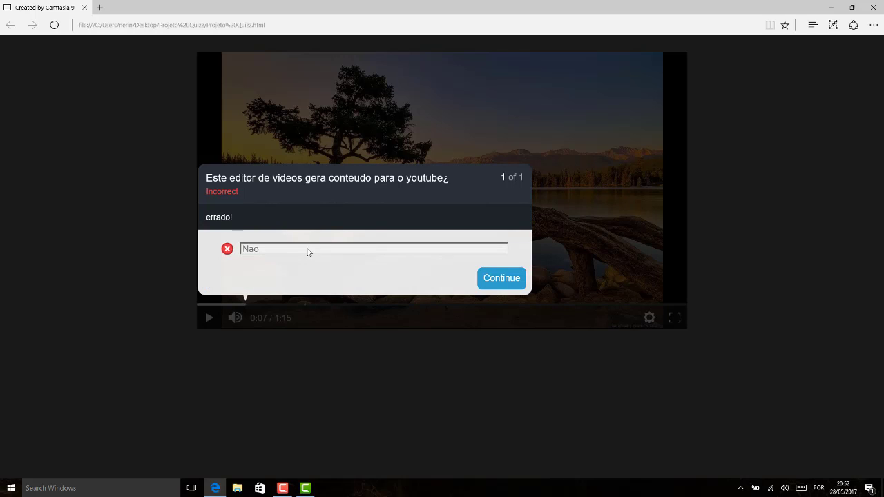
pyautogui.click(508, 283)
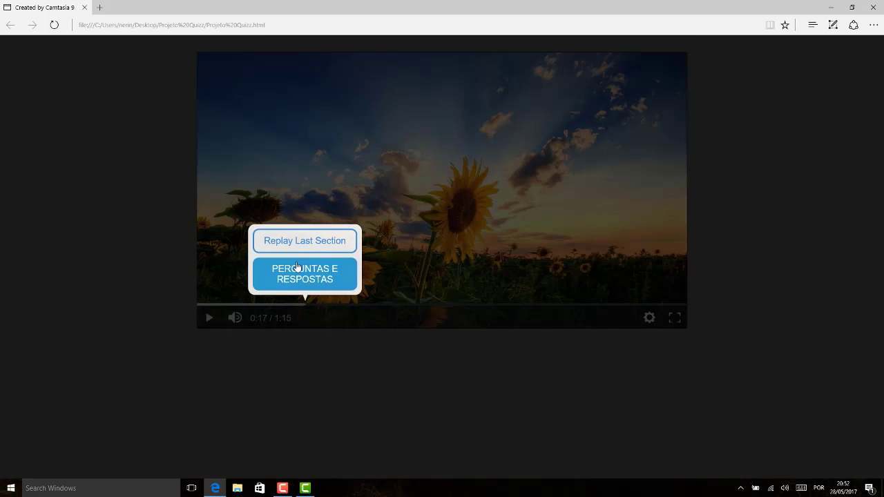
# Answer the third quiz question with True, continue past its score summary and pause the resumed video
pyautogui.click(300, 280)
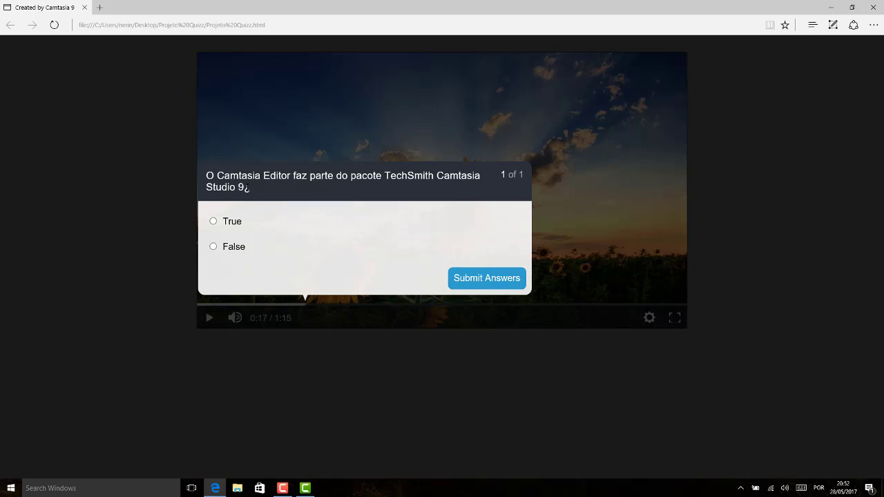
pyautogui.click(231, 222)
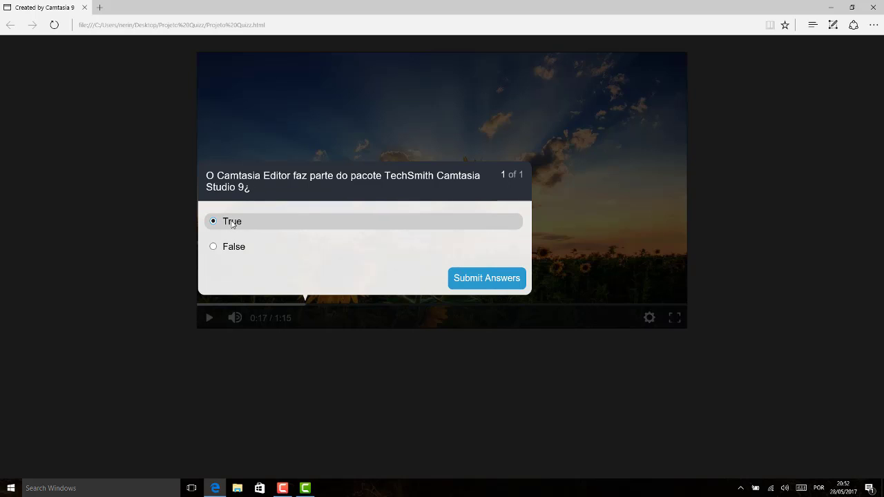
pyautogui.click(492, 284)
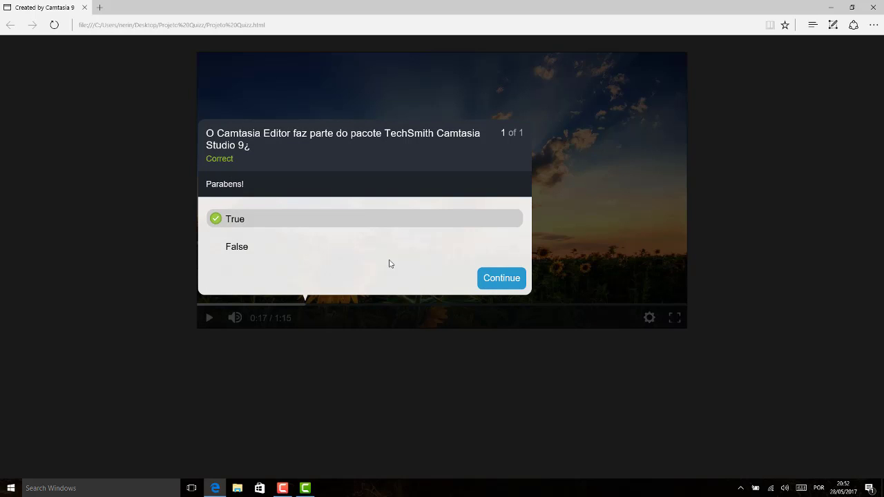
pyautogui.click(505, 286)
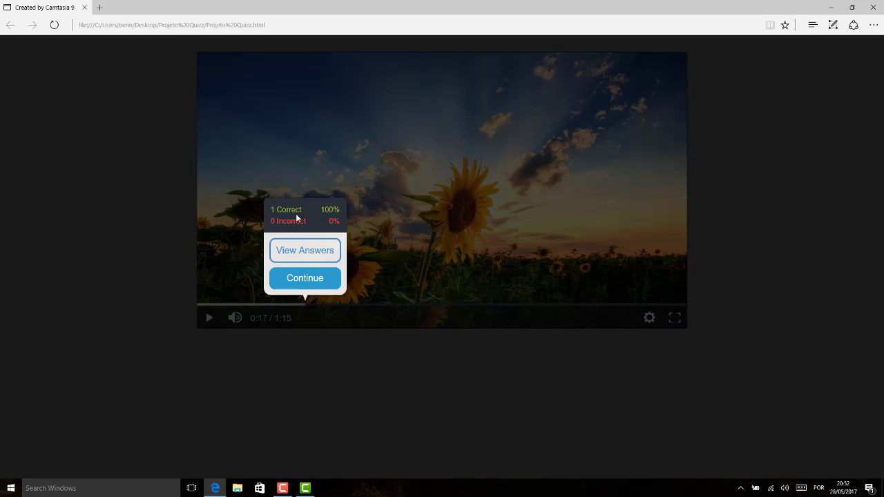
pyautogui.click(322, 279)
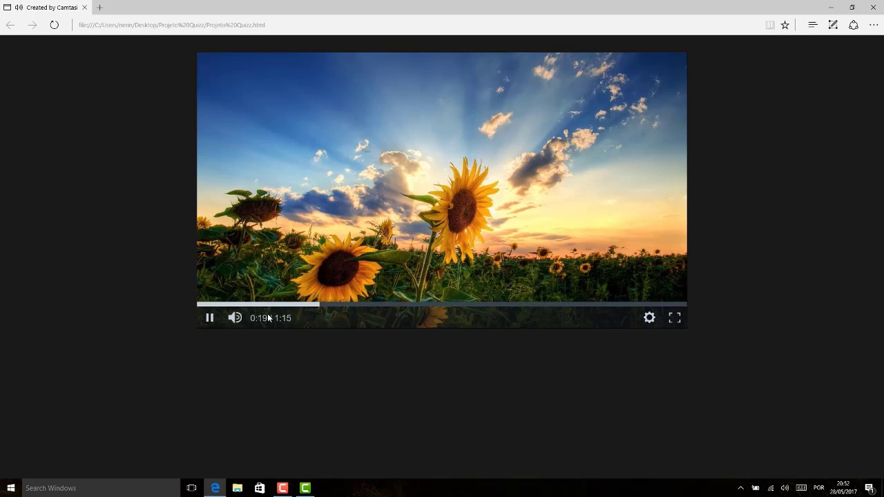
pyautogui.click(210, 317)
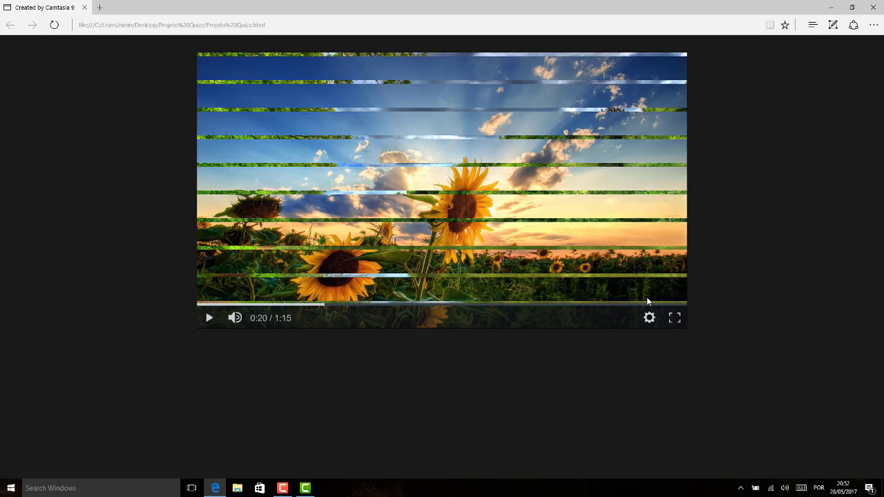
# Show the desktop, open the Projeto Quizz folder and examine the produced HTML and MP4 files
pyautogui.rightClick(439, 495)
pyautogui.click(495, 432)
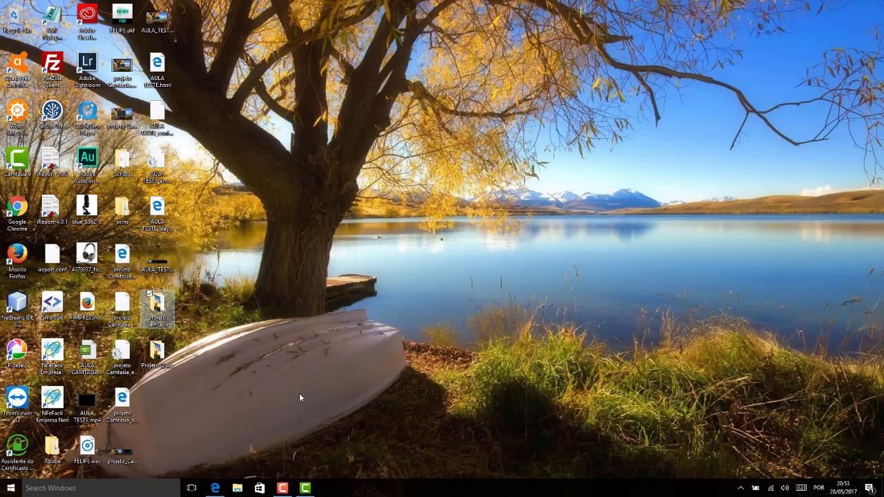
pyautogui.doubleClick(157, 352)
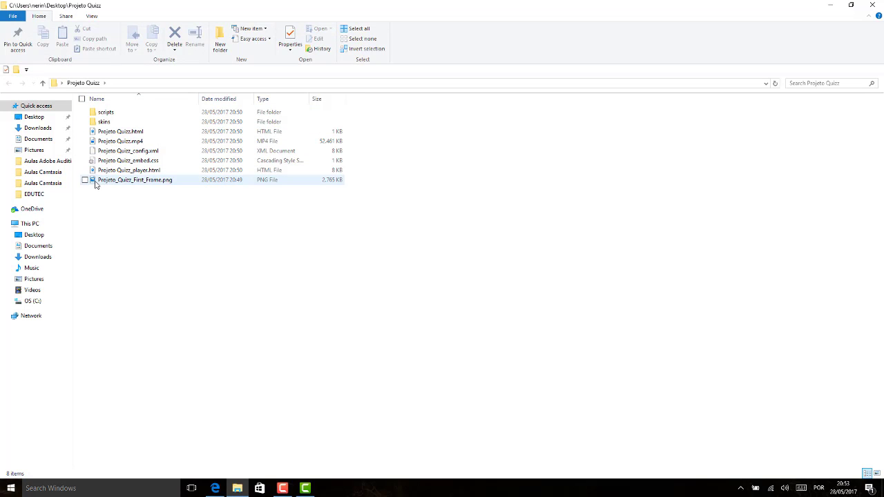
pyautogui.click(115, 134)
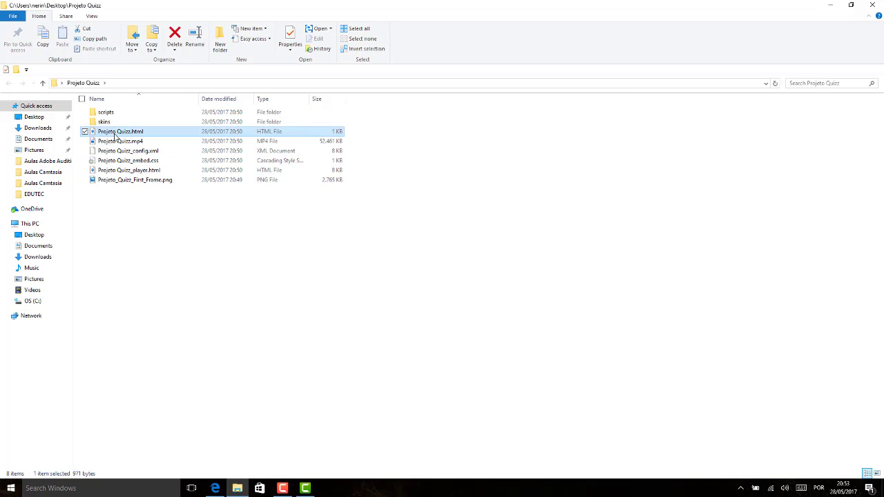
pyautogui.click(118, 142)
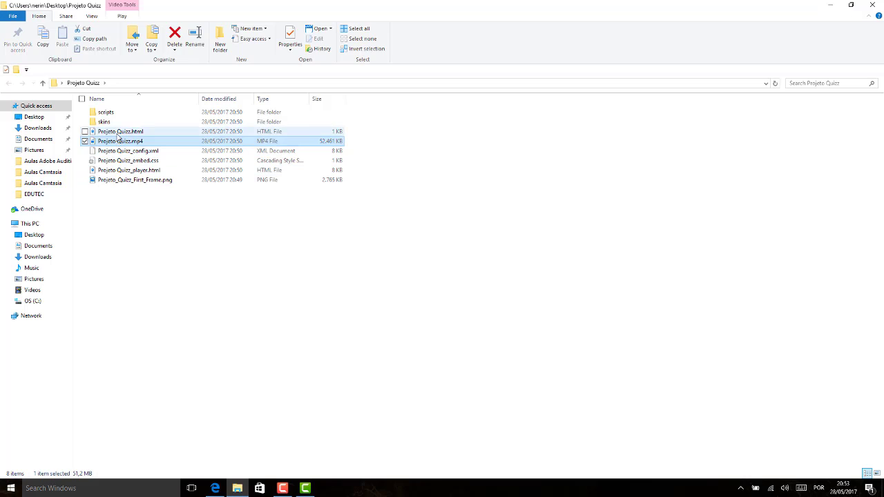
pyautogui.click(117, 133)
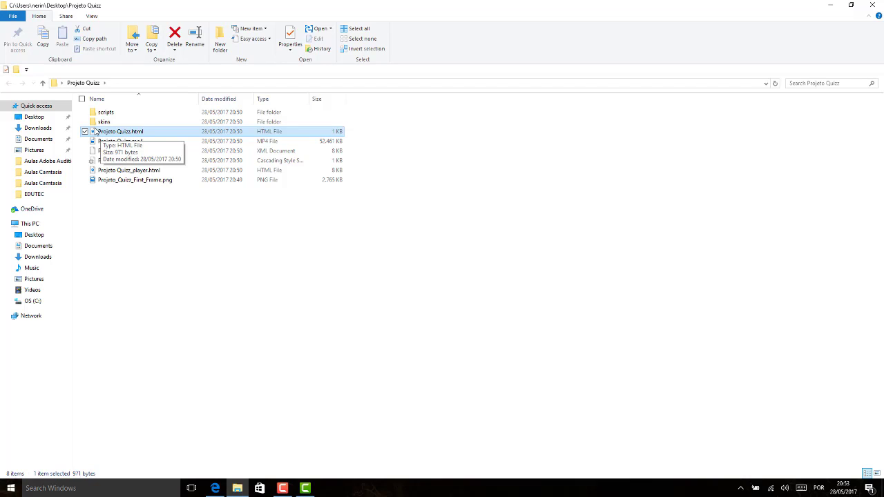
# Switch back to Camtasia and move the playhead to about 42 seconds on the timeline
pyautogui.click(305, 488)
pyautogui.click(471, 357)
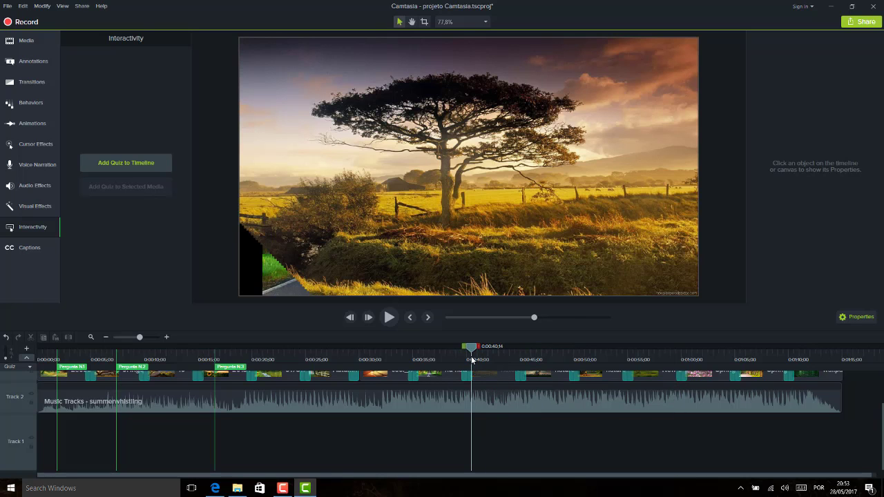
pyautogui.click(489, 354)
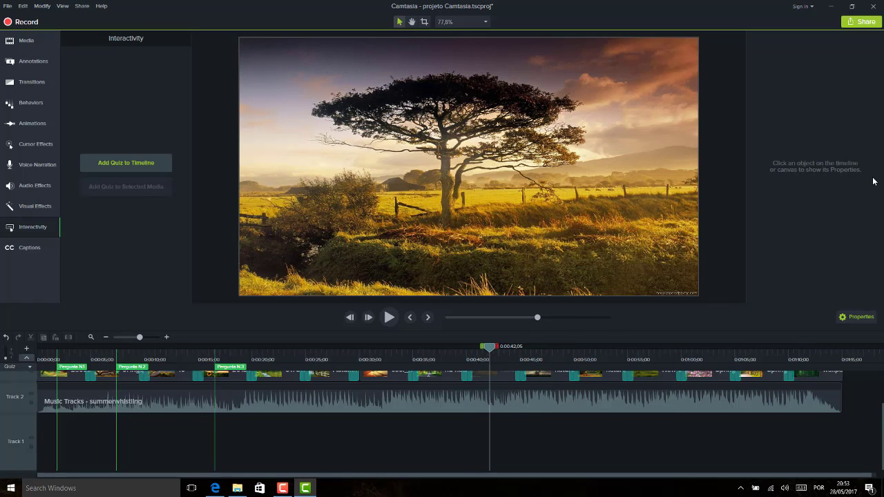
# Open the Production Wizard, examine the available output presets including the MP4 with Smart Player ones, and close it without producing
pyautogui.click(863, 21)
pyautogui.click(844, 39)
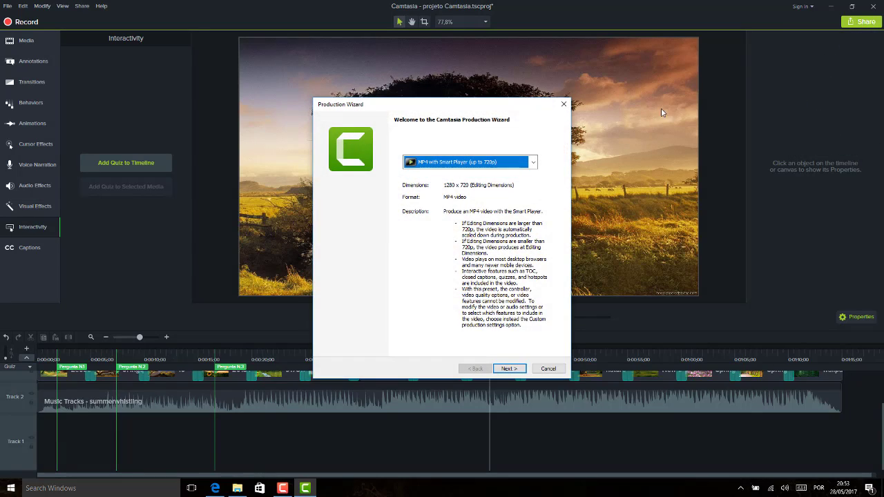
pyautogui.click(511, 162)
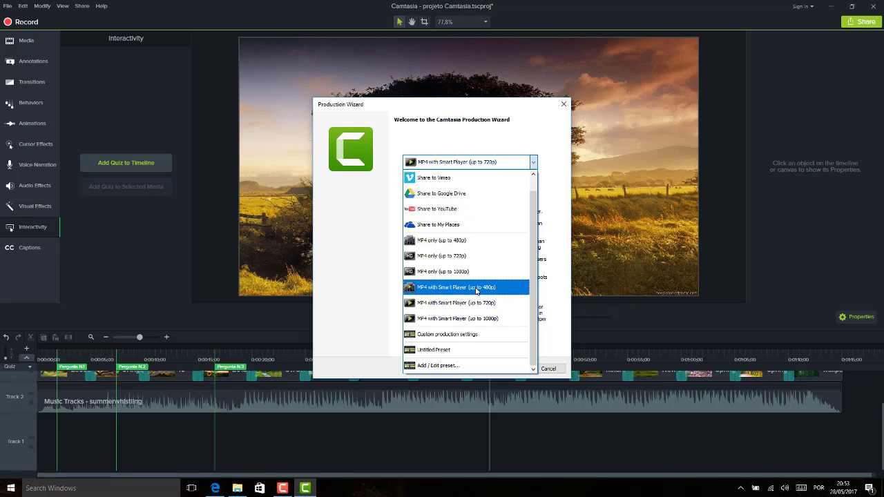
pyautogui.click(518, 111)
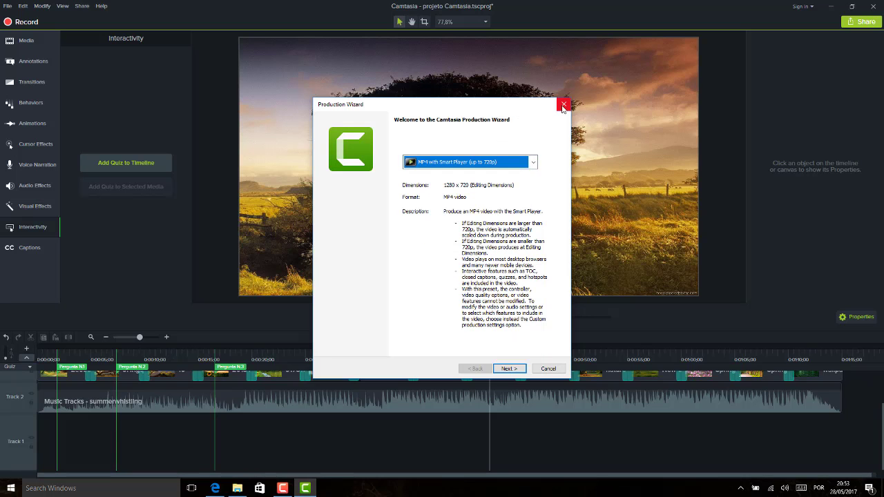
pyautogui.click(564, 106)
# Select the Pergunta N.3 quiz on the timeline, show its quiz options and open its preview
pyautogui.click(230, 368)
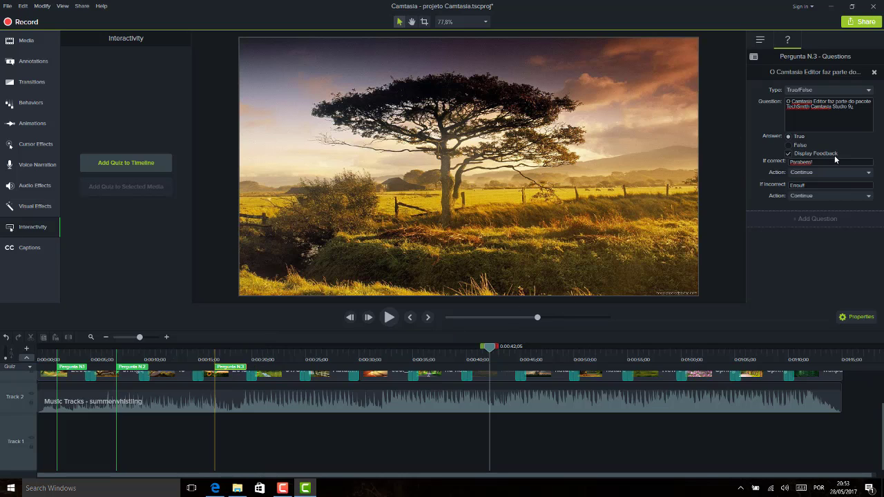
pyautogui.click(760, 41)
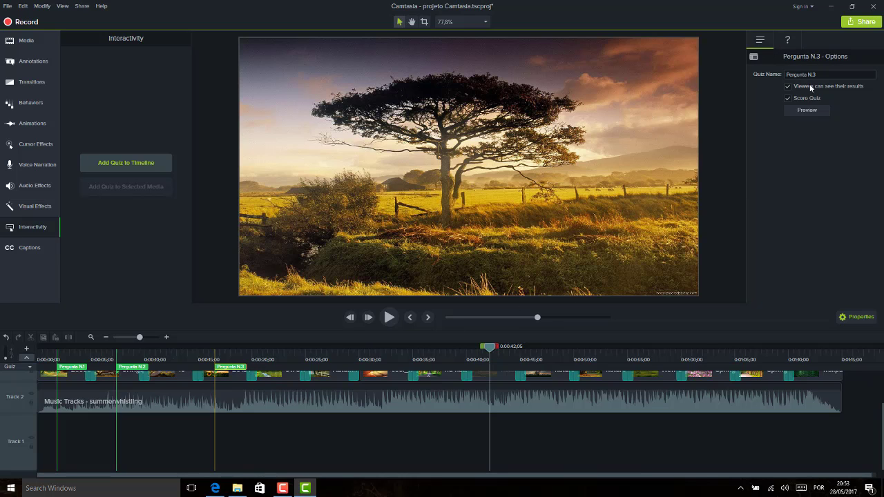
pyautogui.click(808, 110)
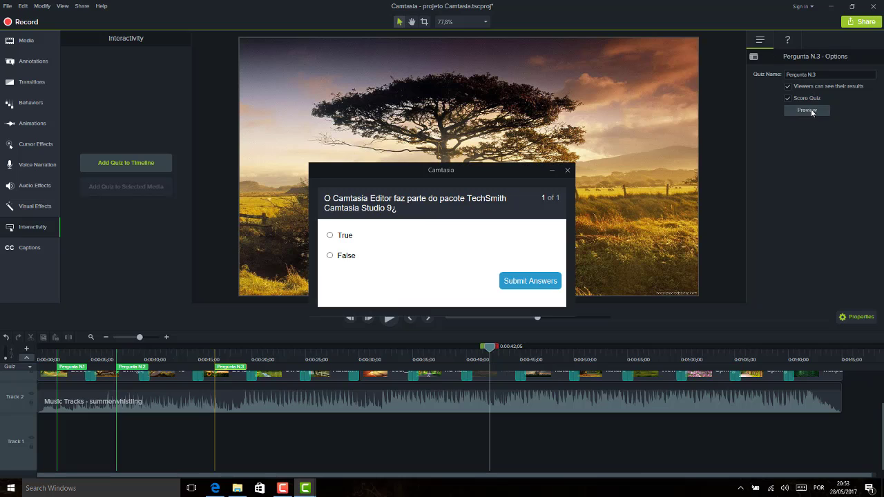